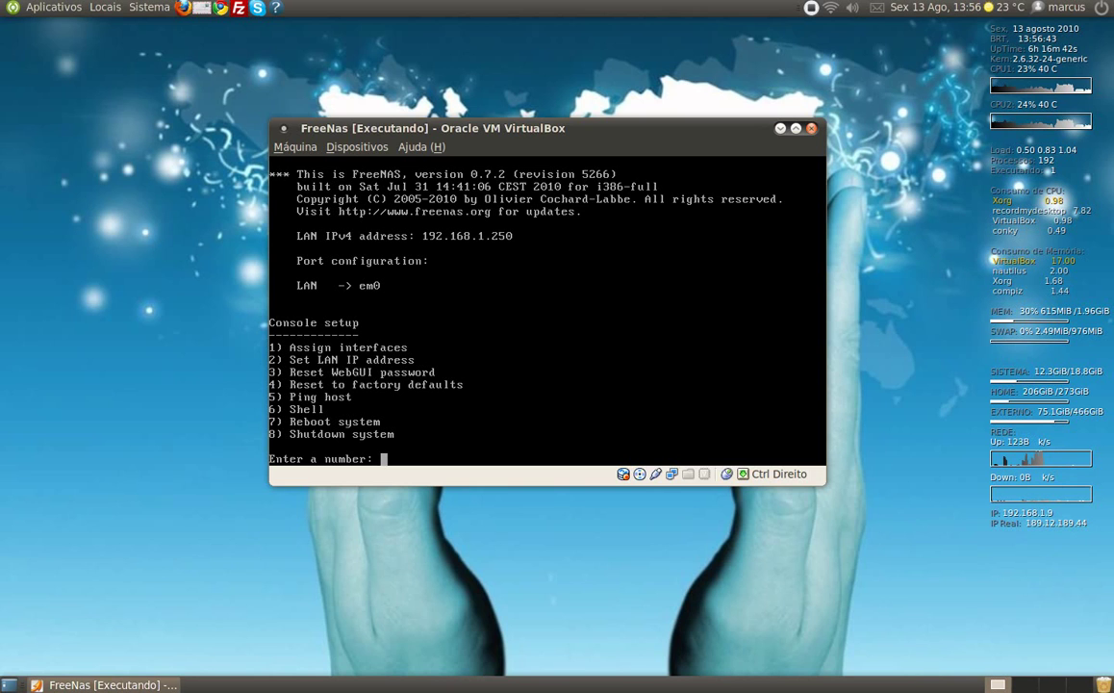
- From console option 2, decline DHCP and set the LAN IPv4 address to 192.168.1.4
text(2)
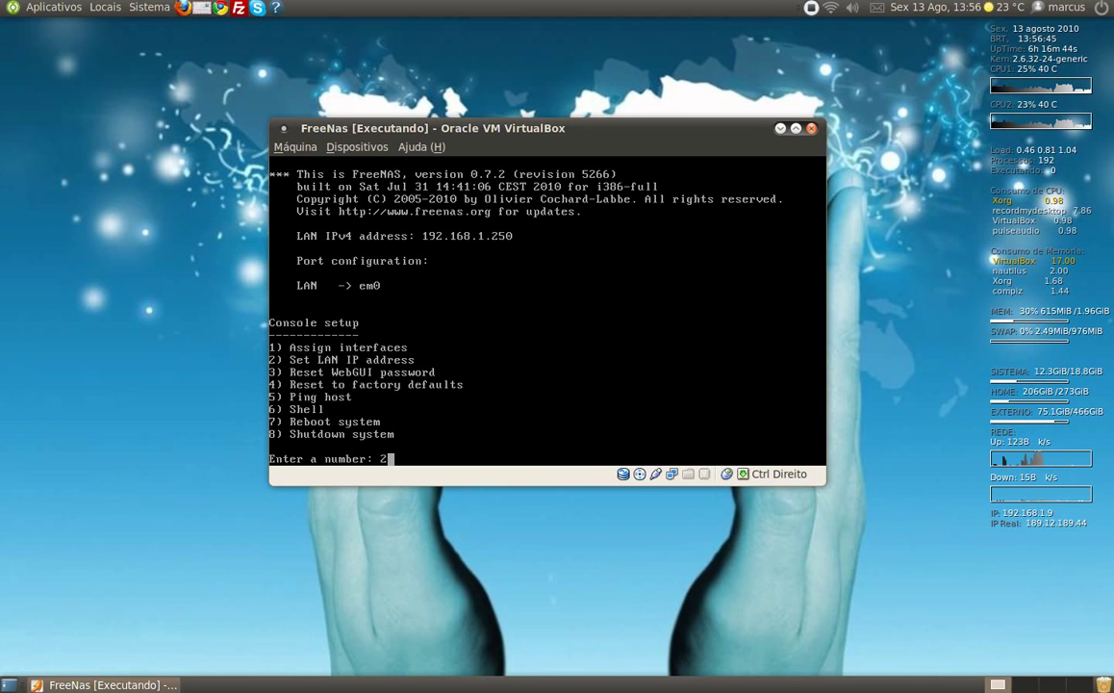
key(Return)
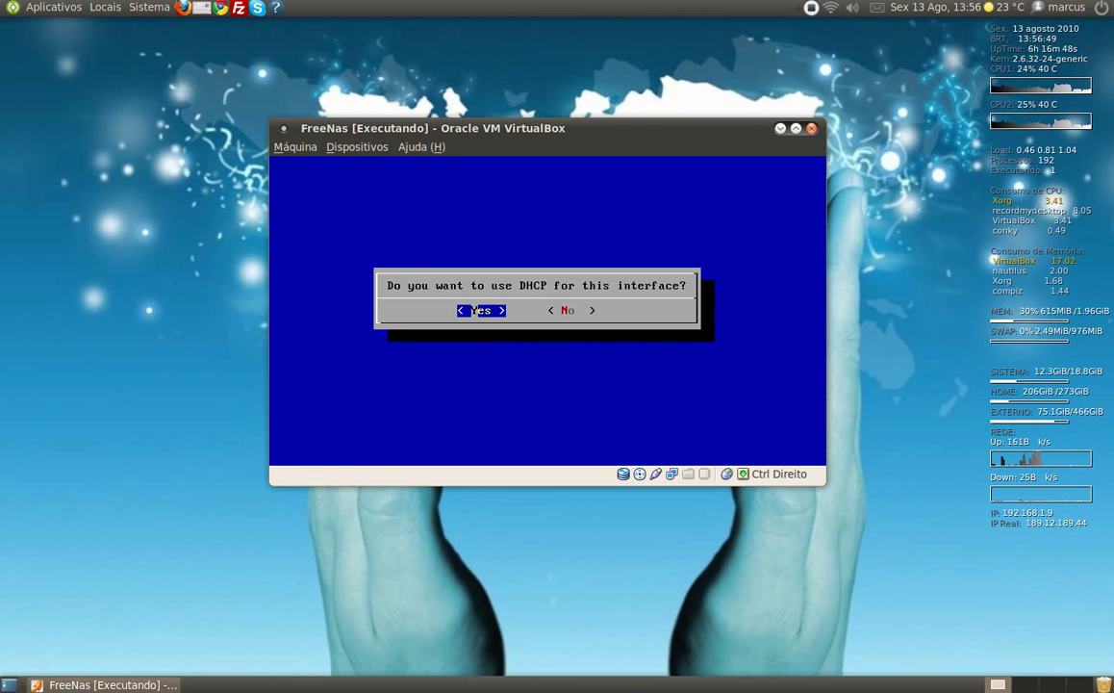
click(566, 310)
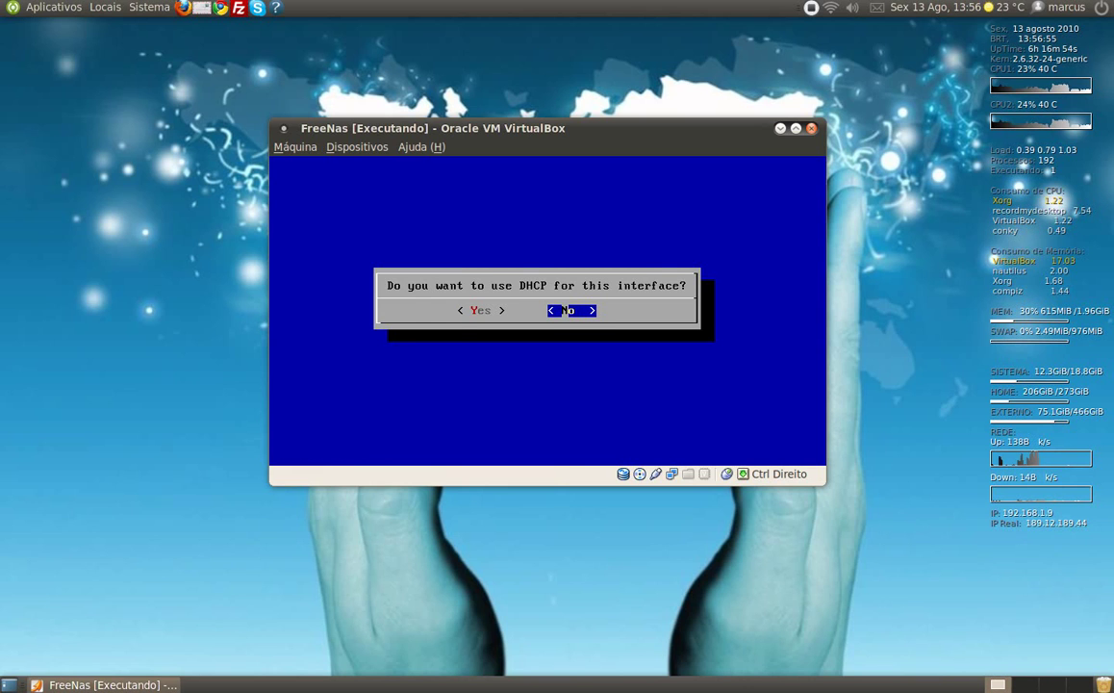
key(Return)
key(End)
key(BackSpace)
key(BackSpace)
key(BackSpace)
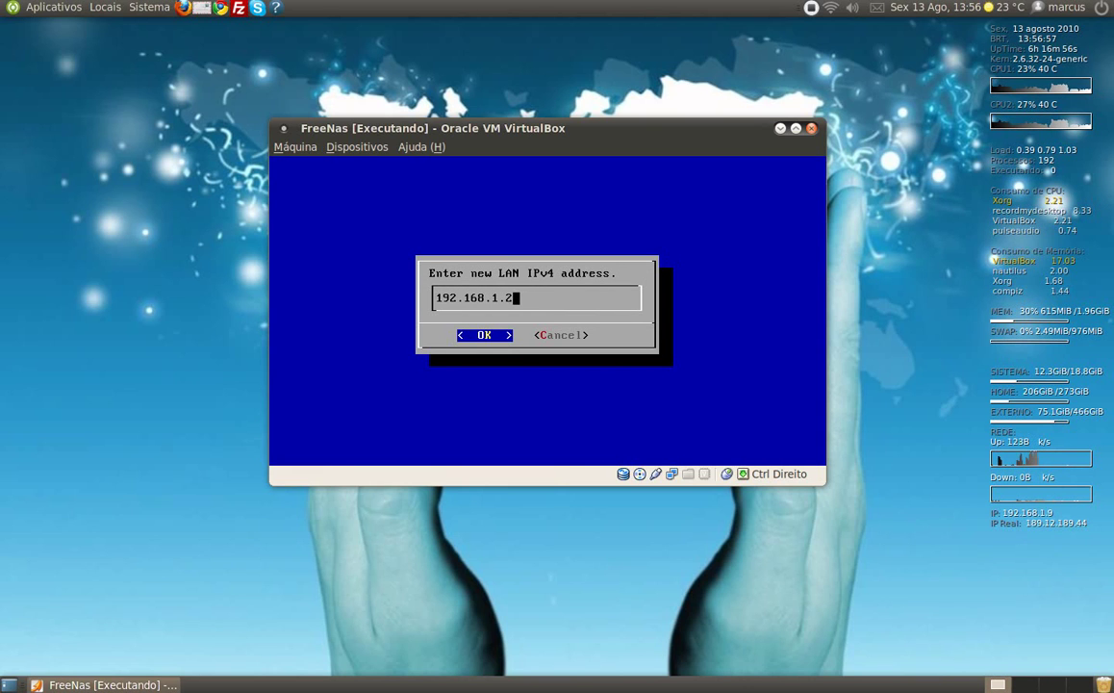
text(9)
key(Return)
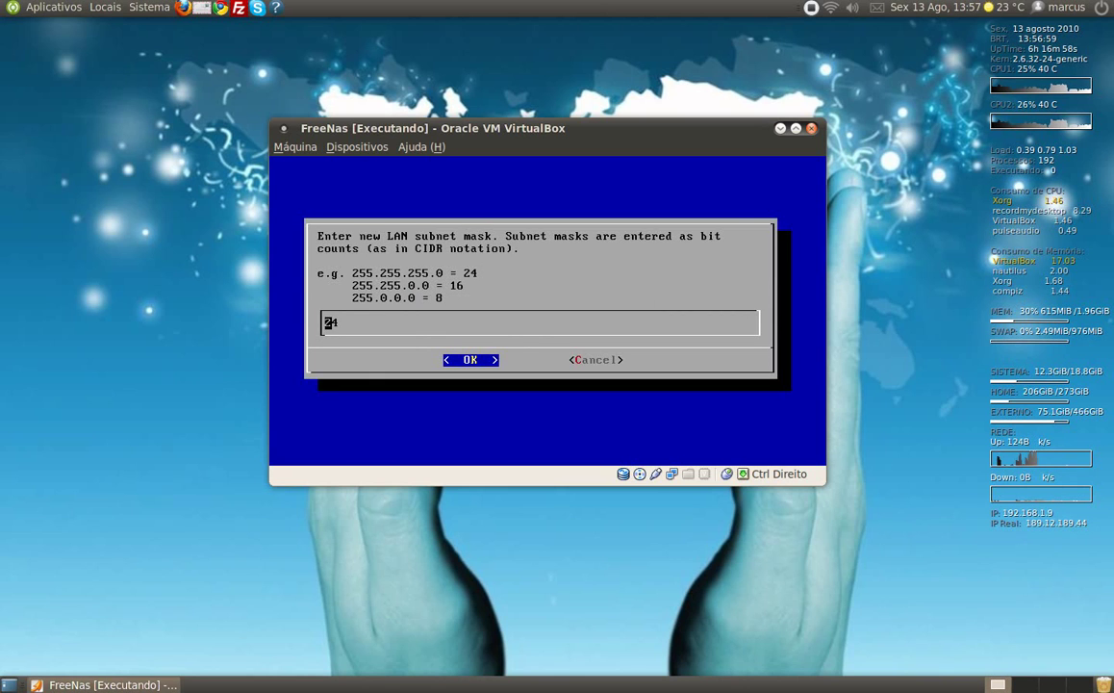
- Accept the /24 mask, set gateway 192.168.1.1, keep DNS, skip IPv6, and minimise the VM window
key(Return)
text(192)
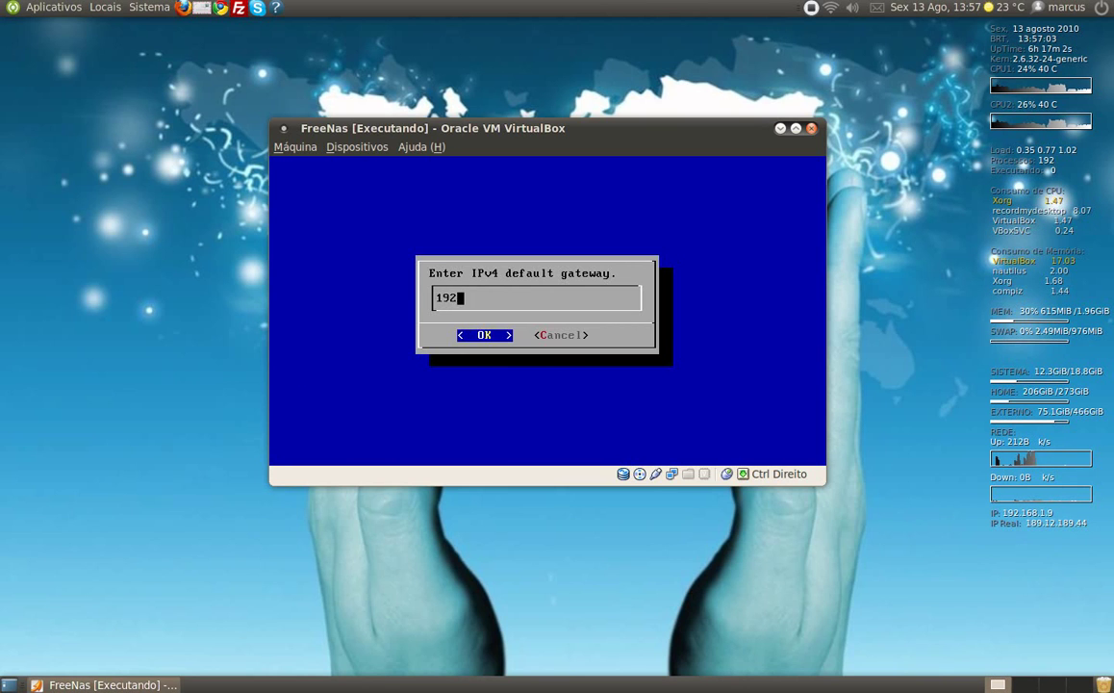
text(.168.1.1)
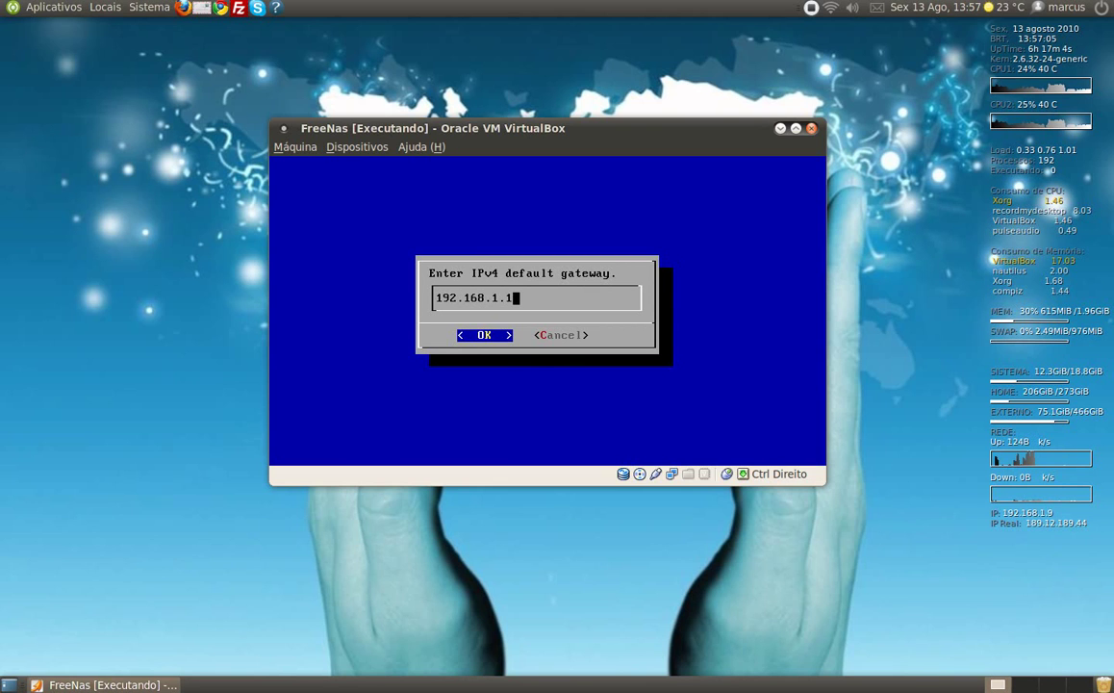
key(Return)
text(192.168.1.1)
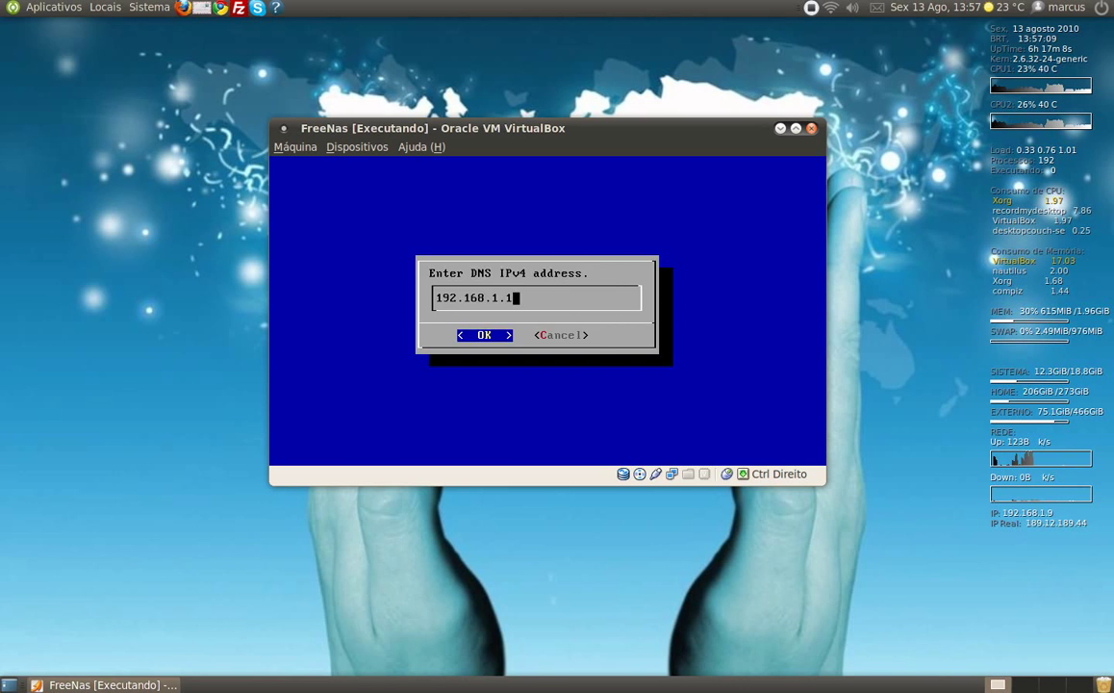
key(Return)
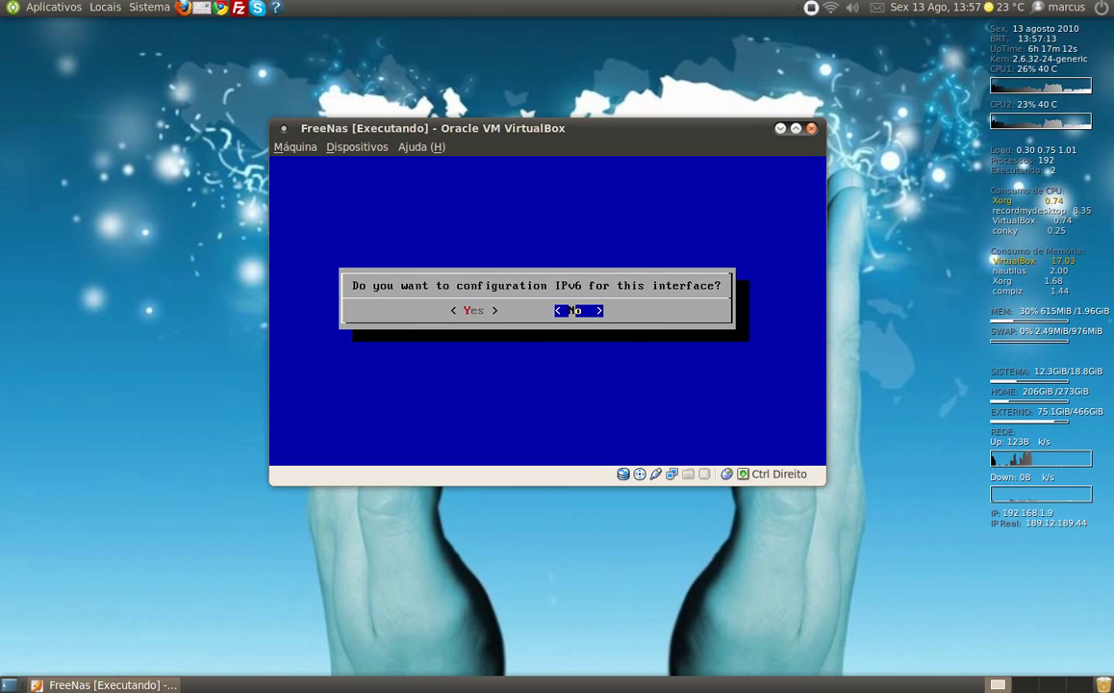
key(Return)
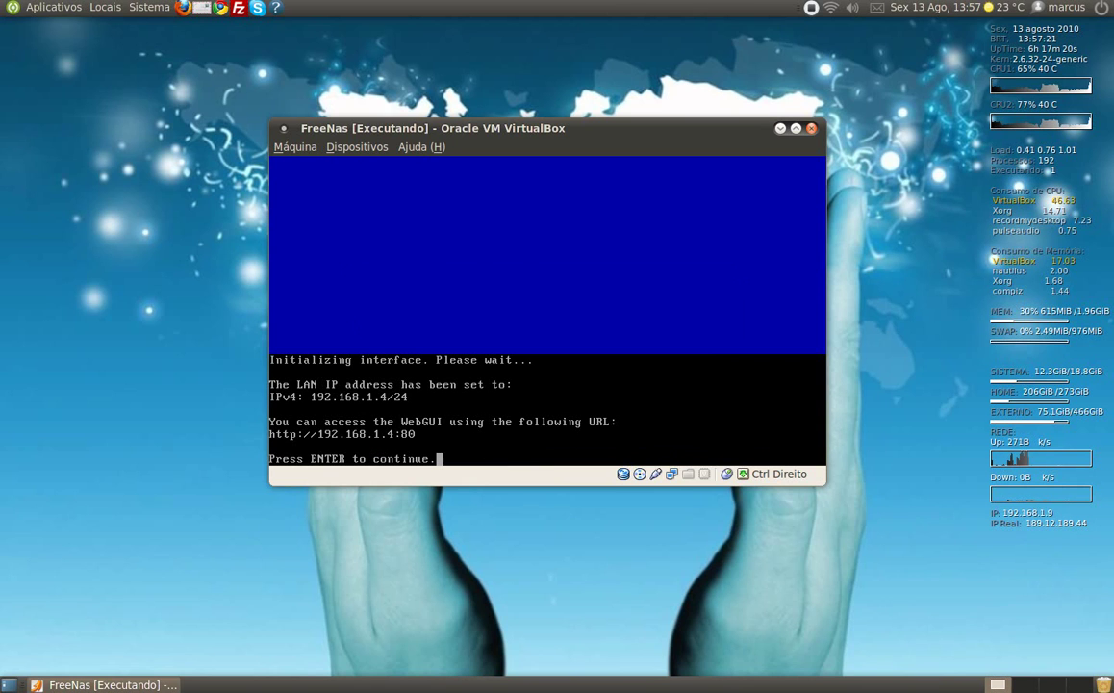
key(Return)
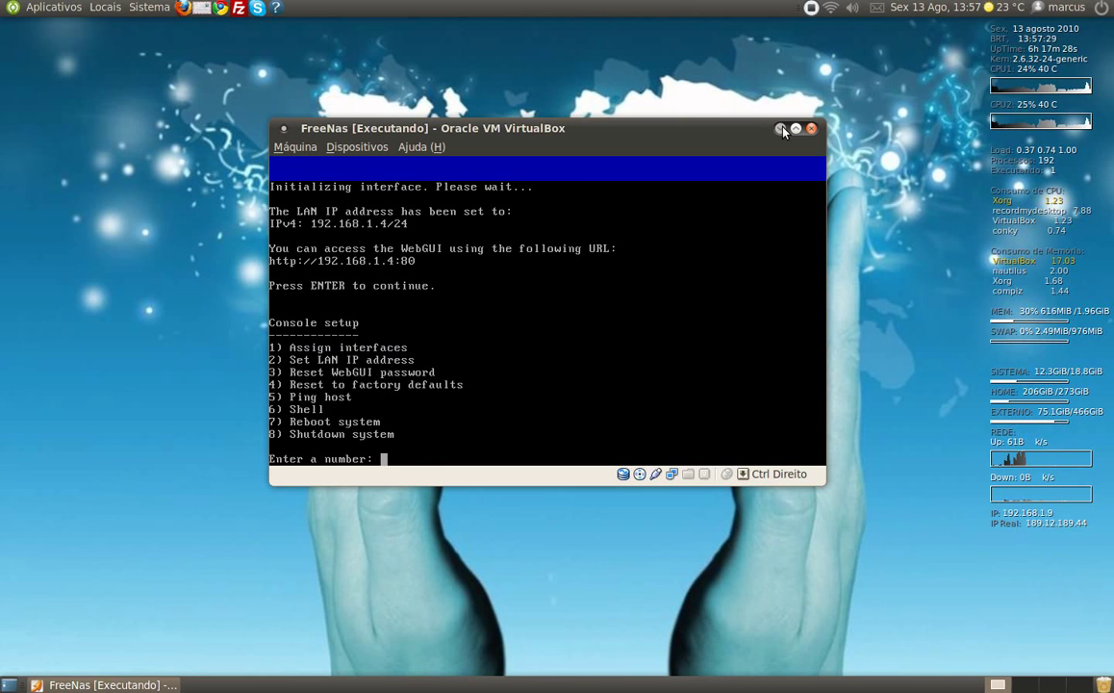
click(782, 129)
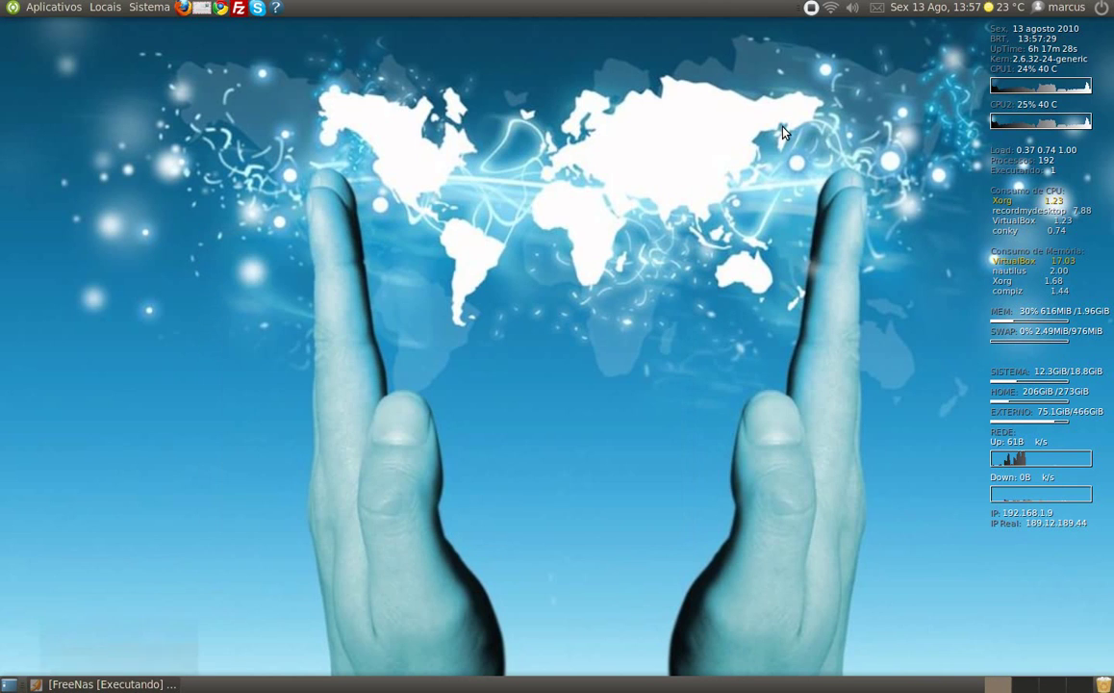
- In Chrome, load 192.168.1.4 and log in with the administrator username and password
click(220, 10)
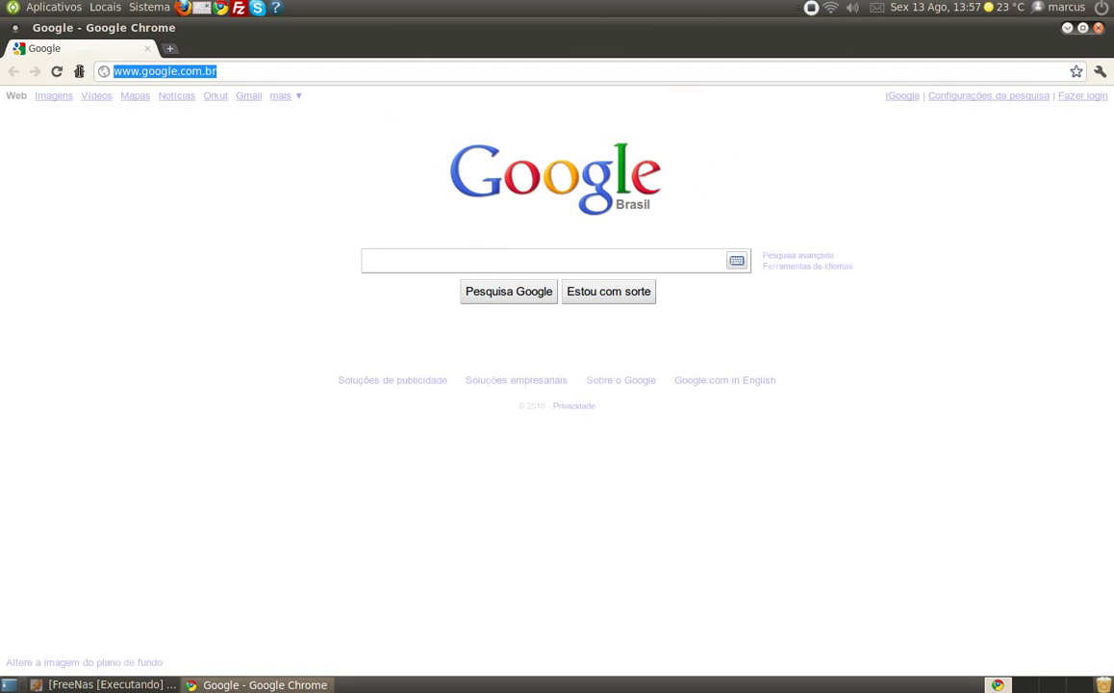
text(192.1)
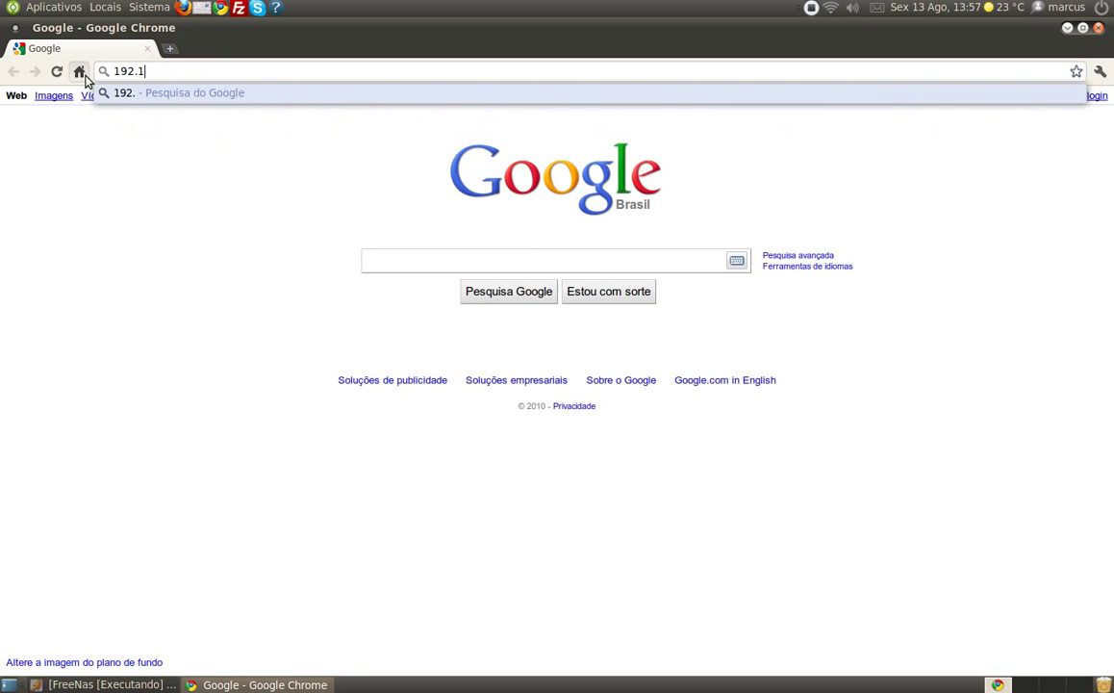
text(68.1.4)
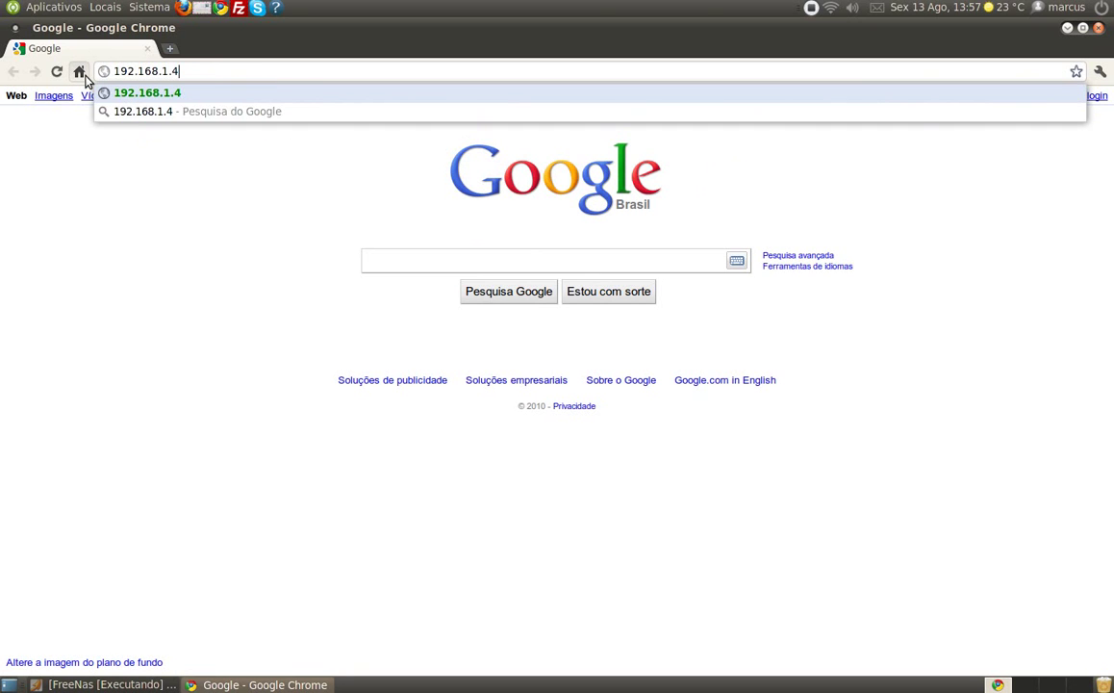
key(Return)
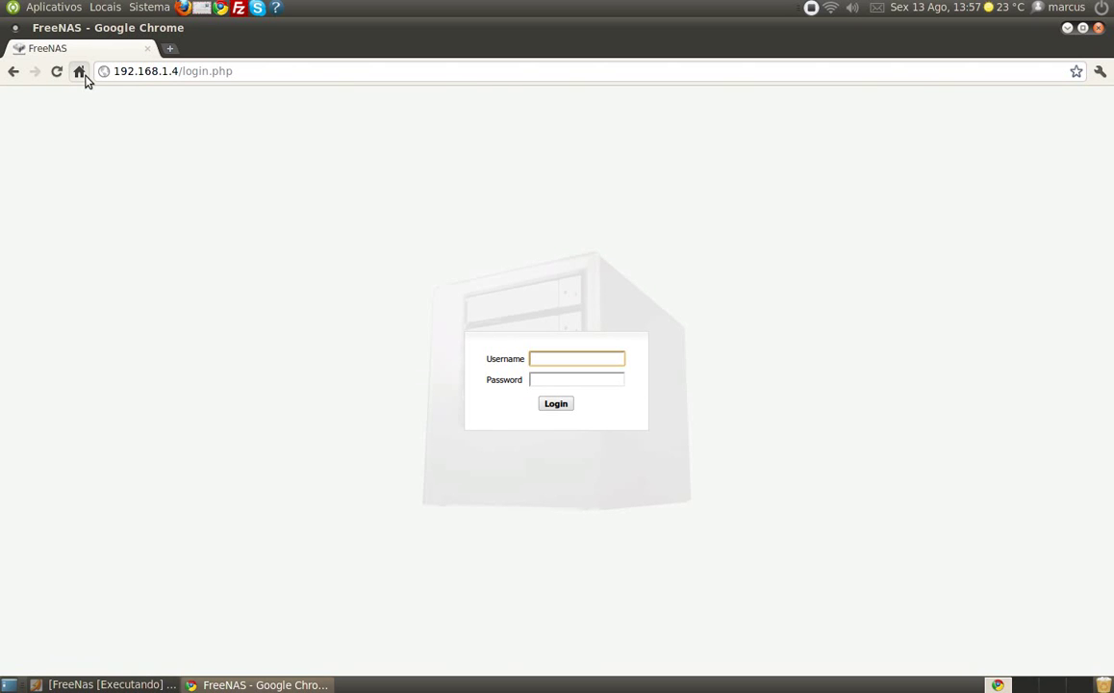
text(admin)
key(Tab)
text(••••••)
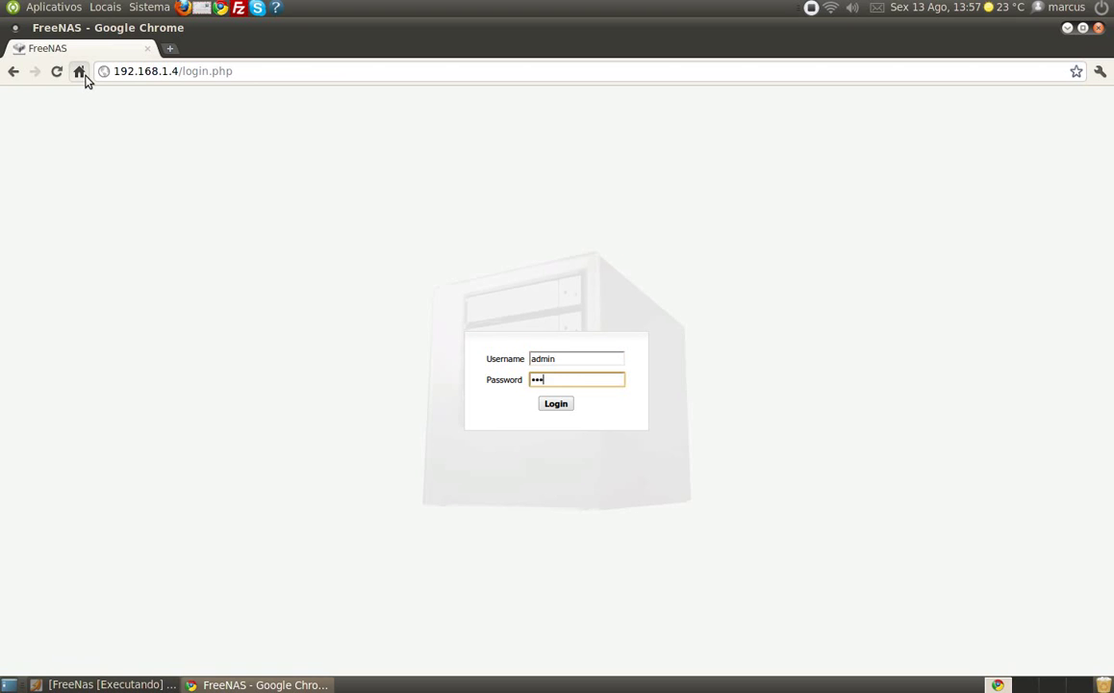
key(Return)
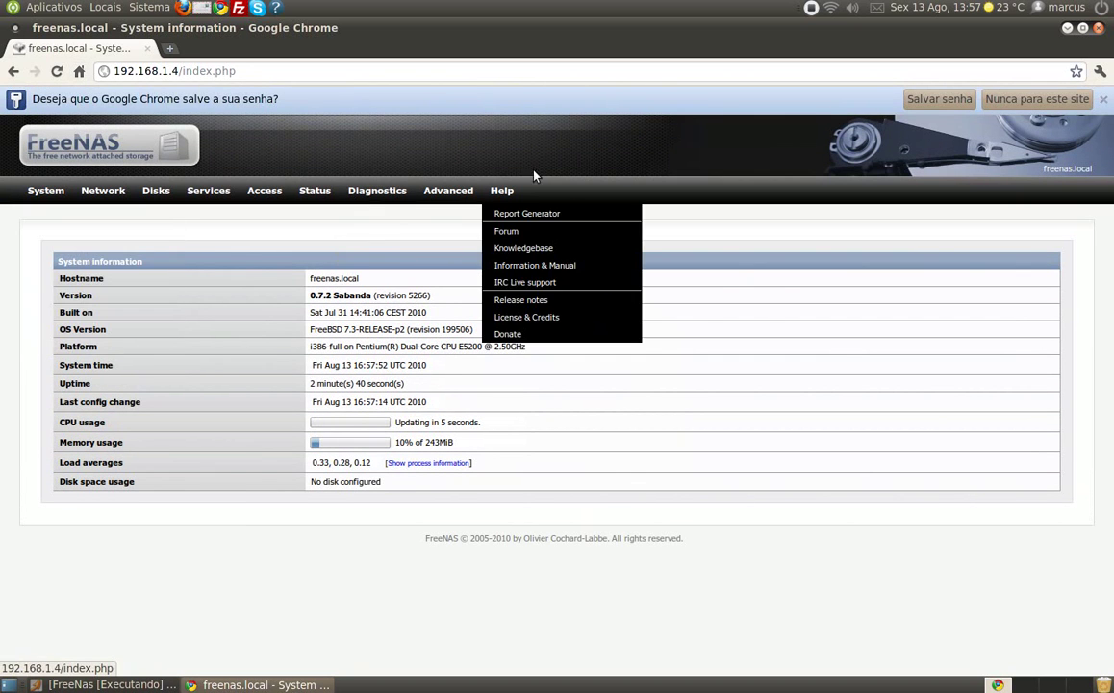
- Go to System > General and switch to its Password tab
mouse_move(45, 195)
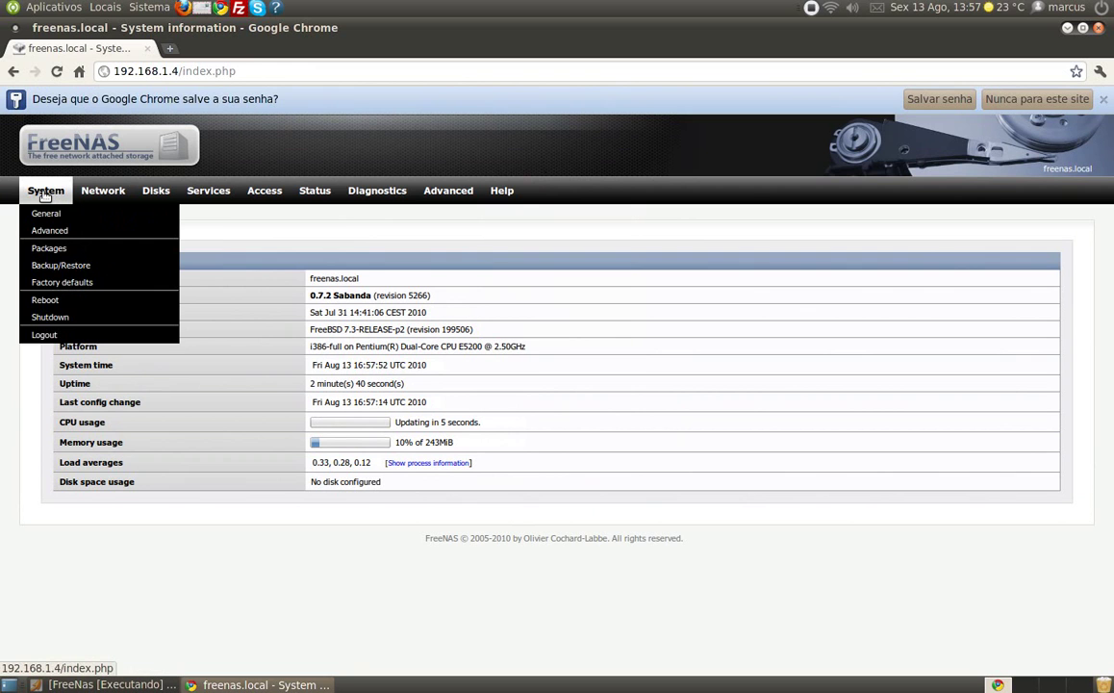
click(45, 217)
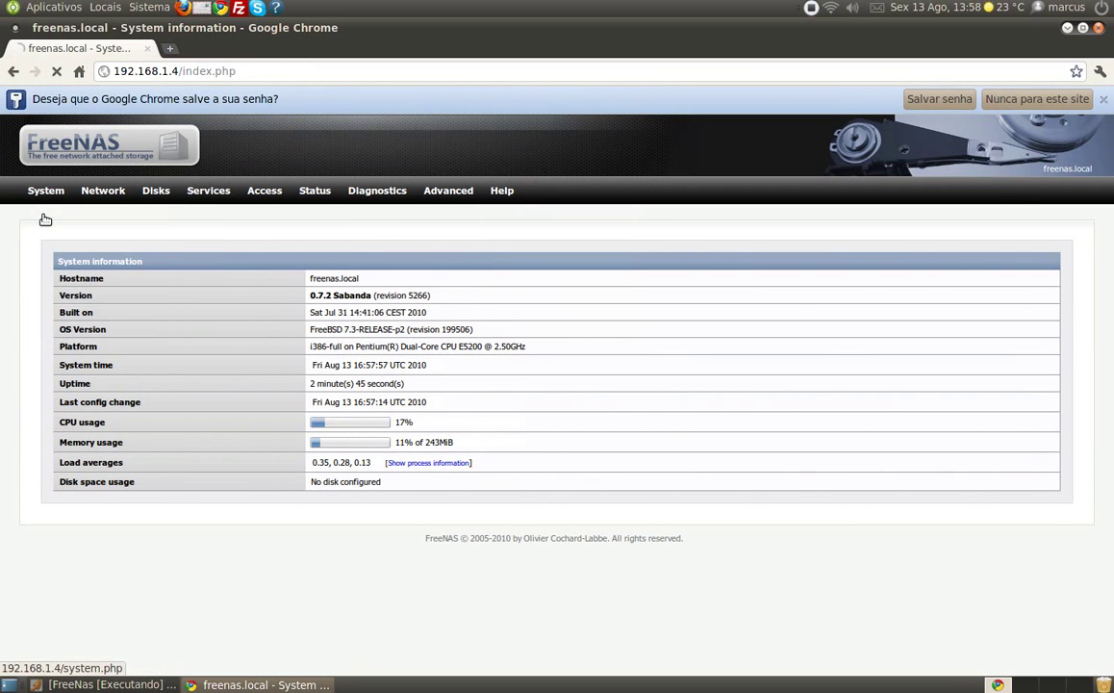
scroll(361, 428, down, 5)
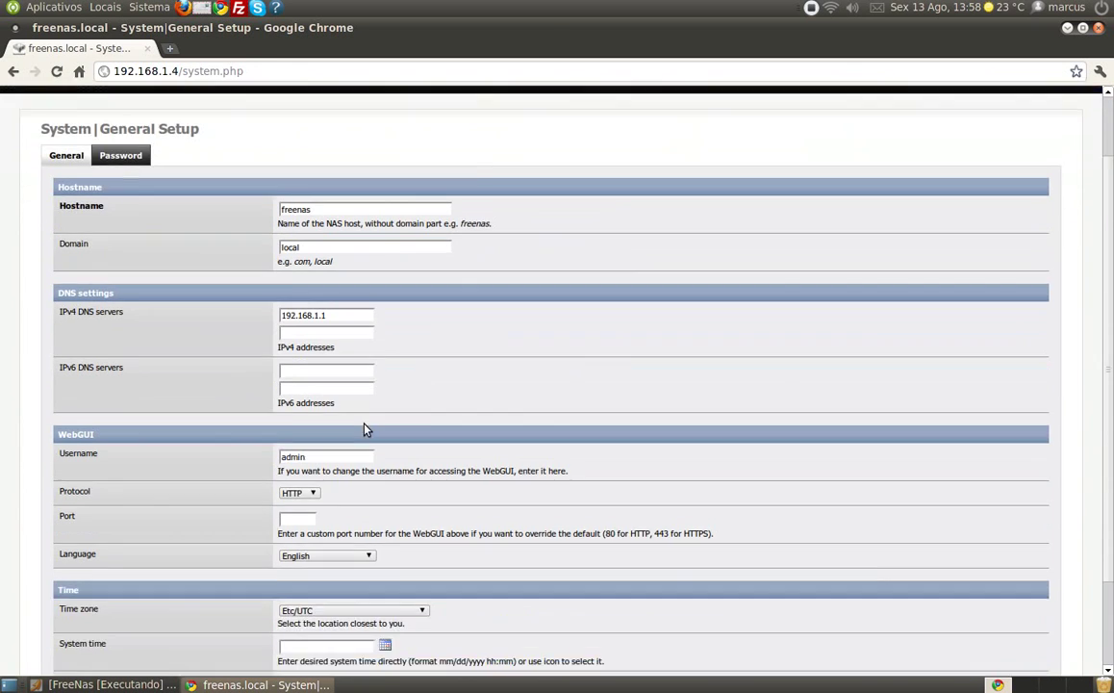
double_click(329, 375)
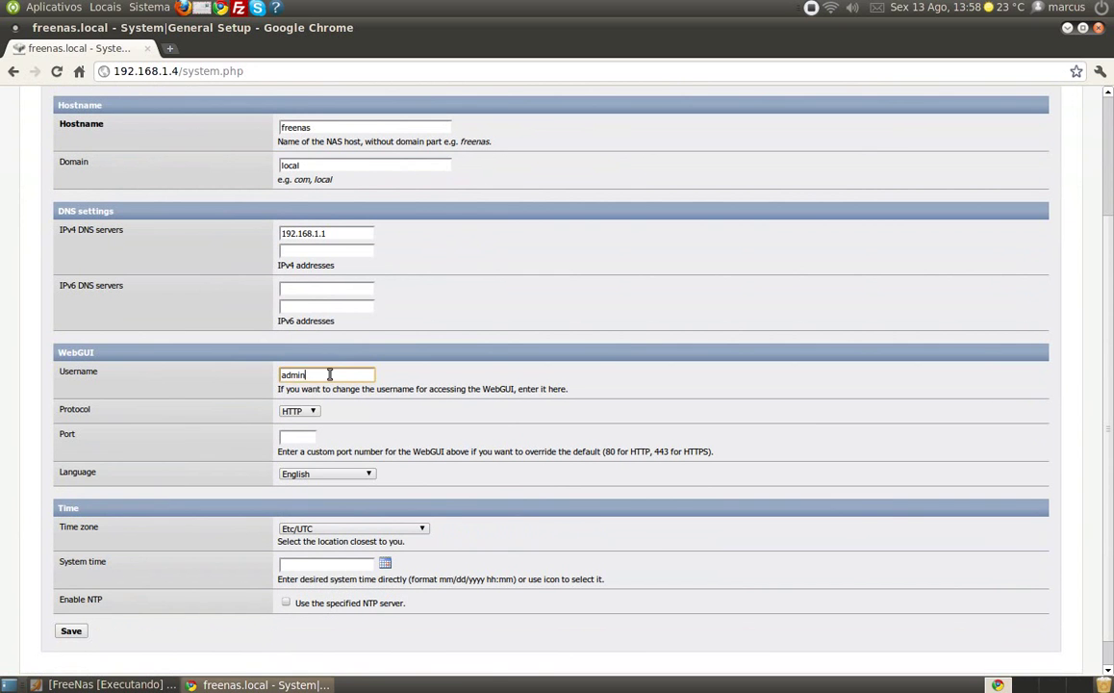
scroll(251, 377, down, 1)
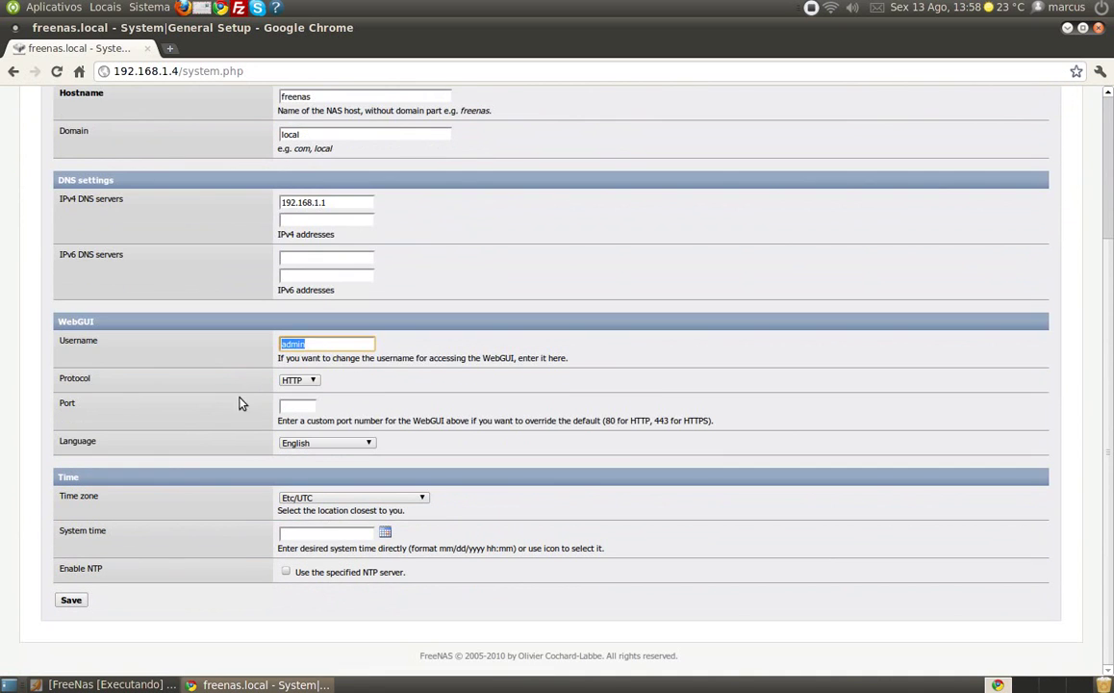
scroll(171, 207, up, 3)
click(134, 168)
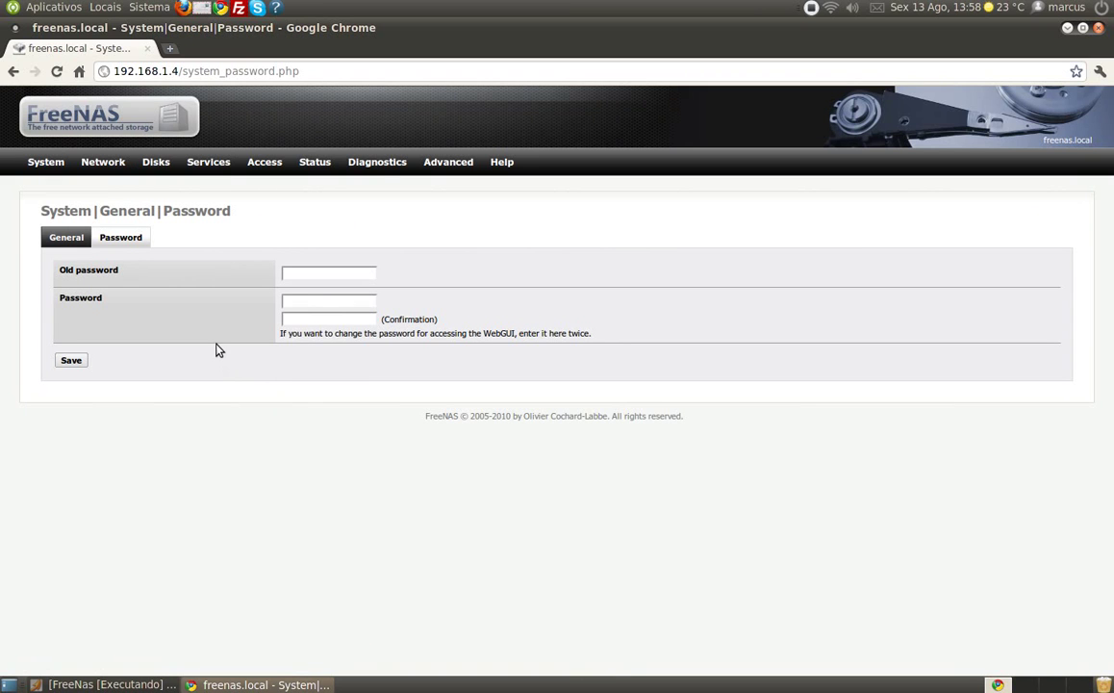
mouse_move(153, 166)
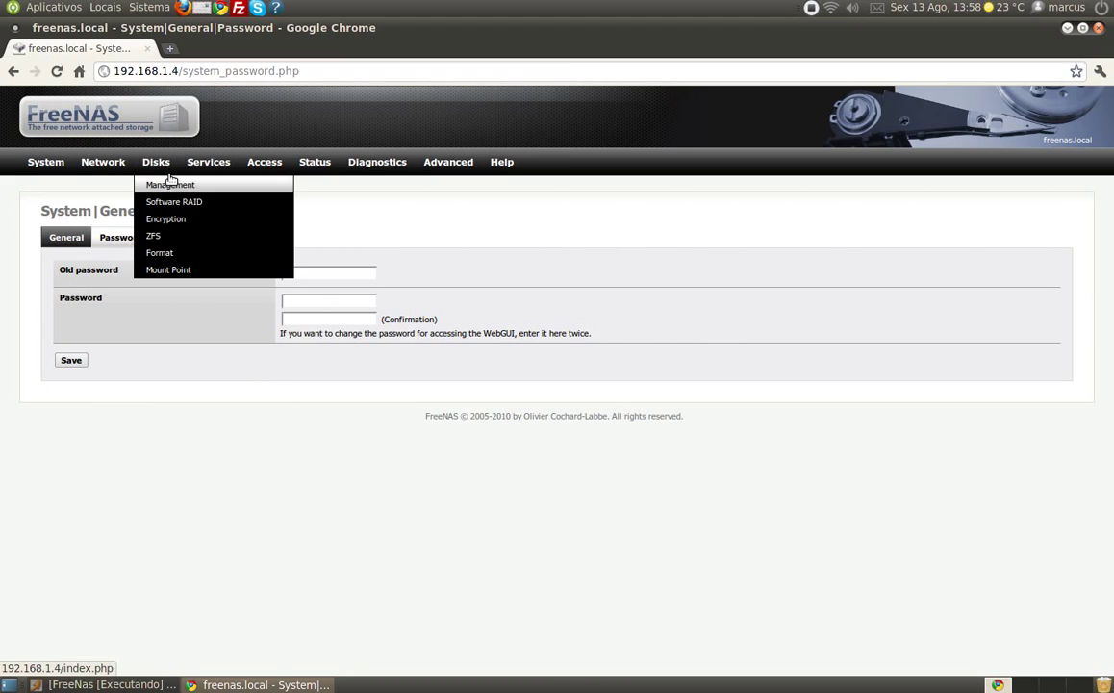
- In Disks > Management, start adding disk ad6 with the description HD1
click(166, 186)
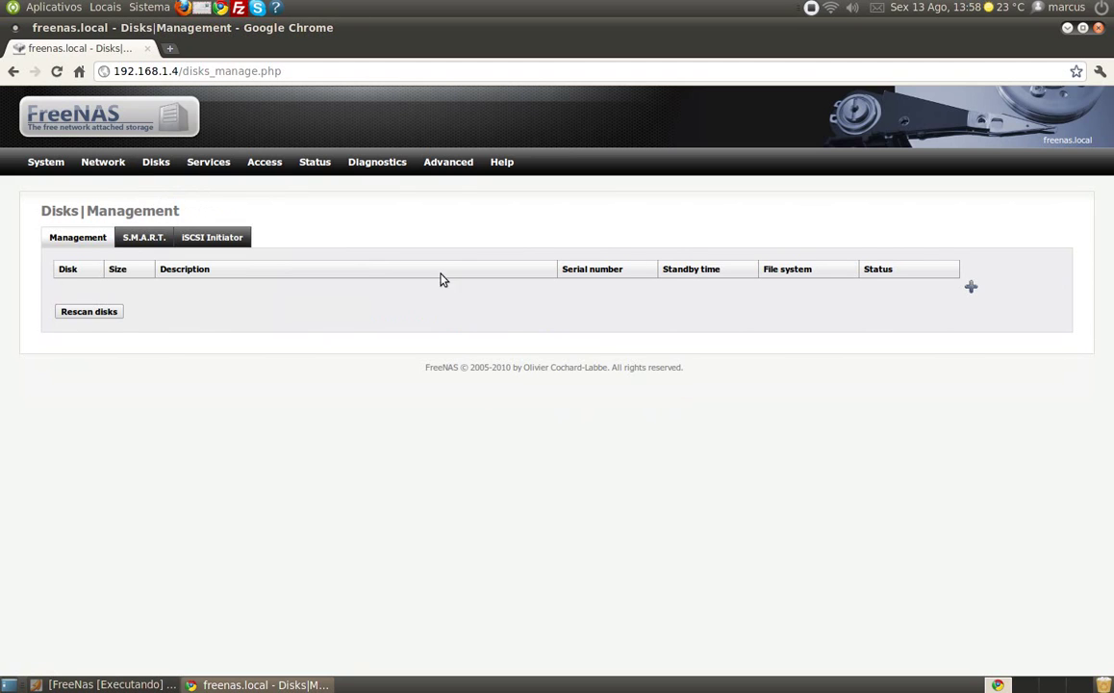
click(972, 288)
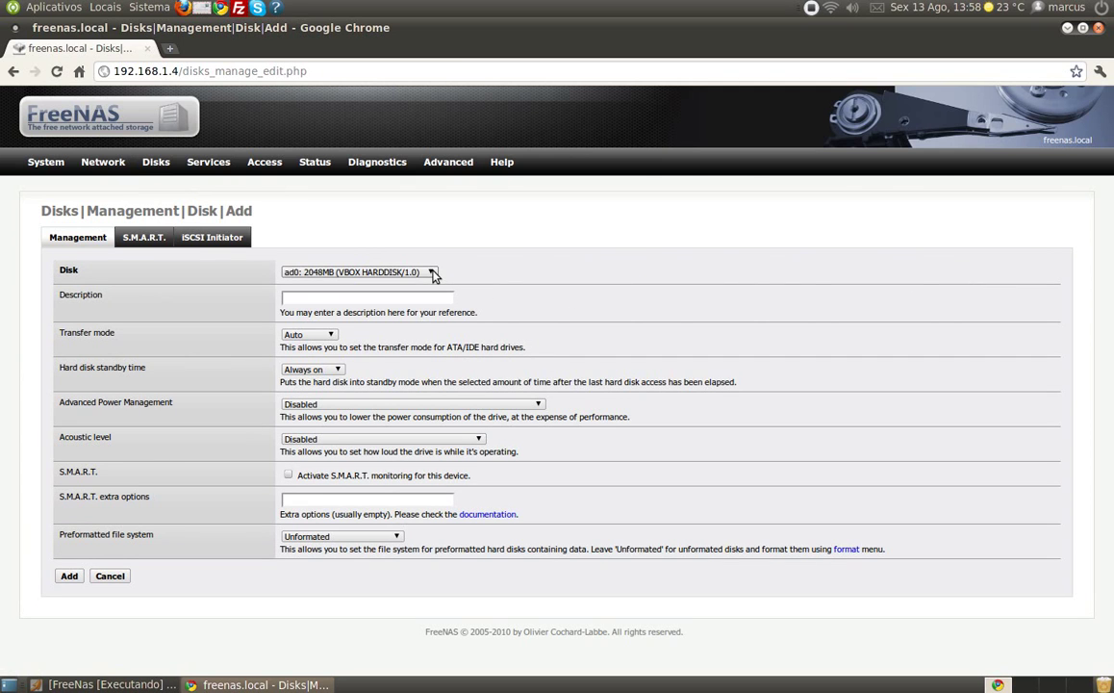
click(432, 273)
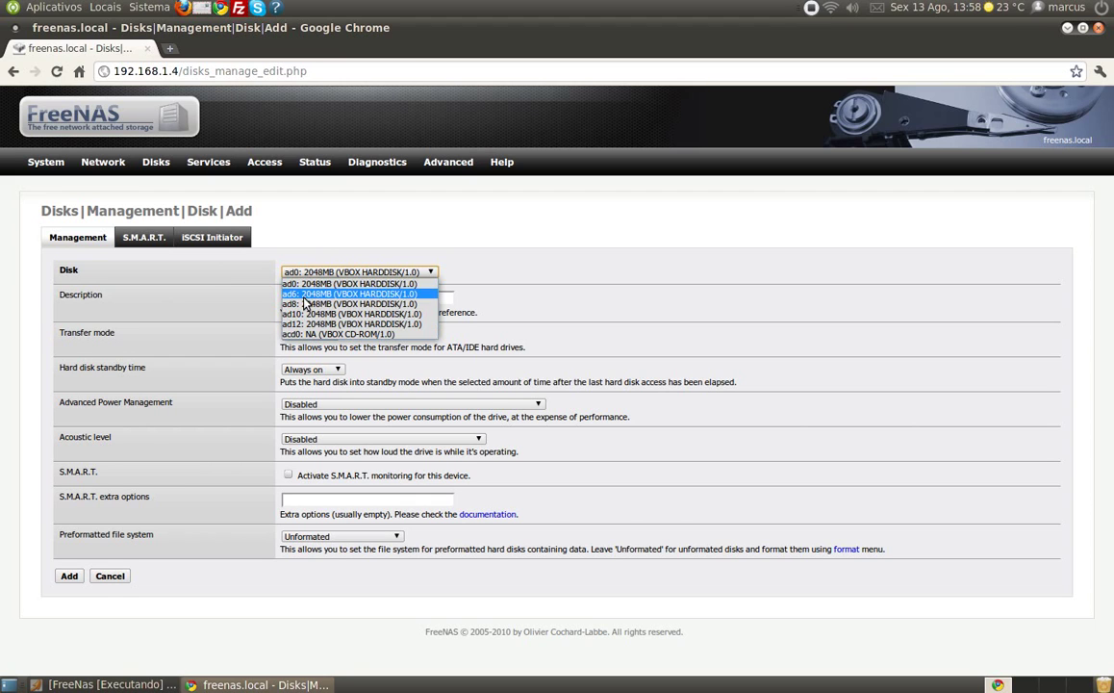
click(306, 295)
click(304, 298)
text(HD1)
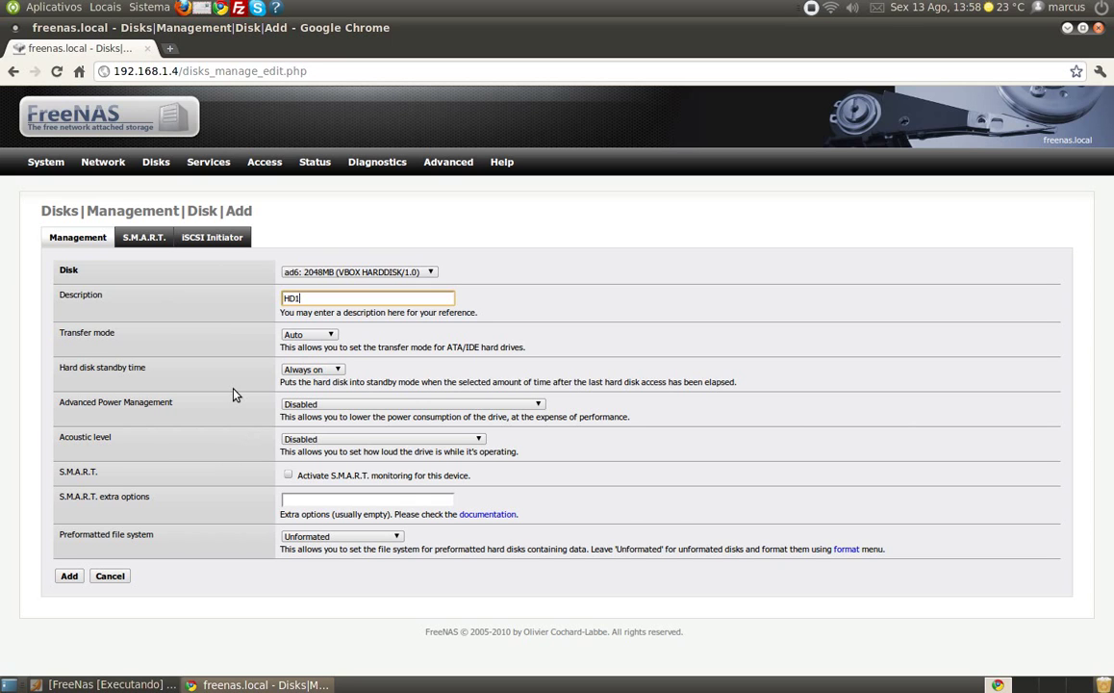
- Leave S.M.A.R.T. off, set the preformatted file system to Software RAID, and add the disk
click(288, 475)
click(289, 476)
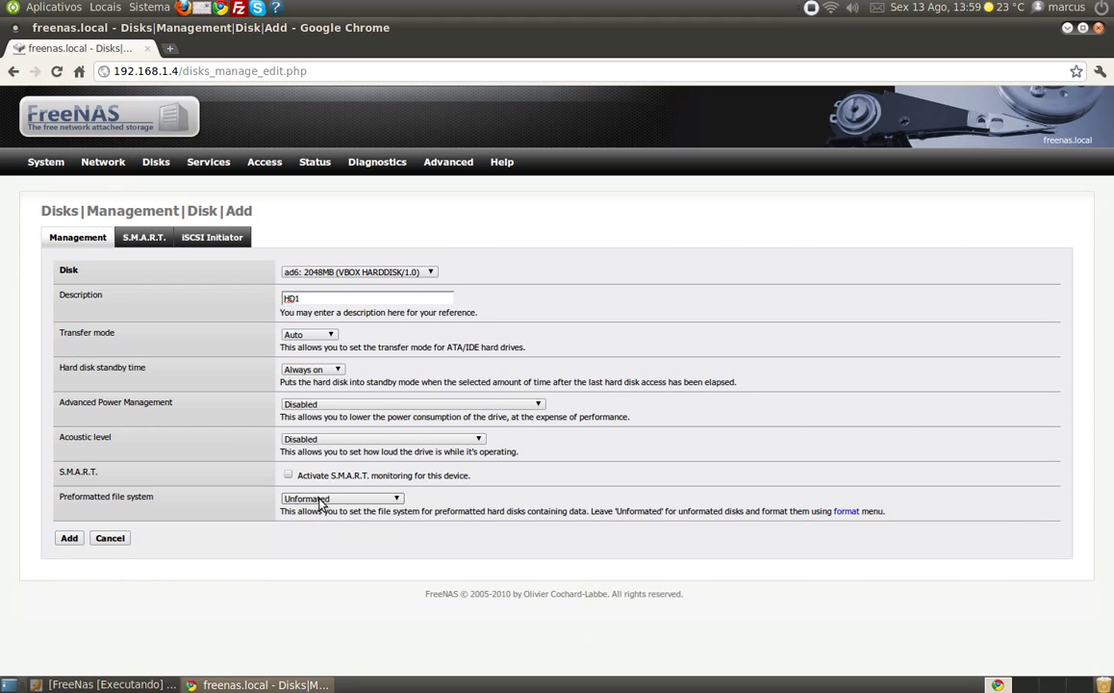
click(321, 500)
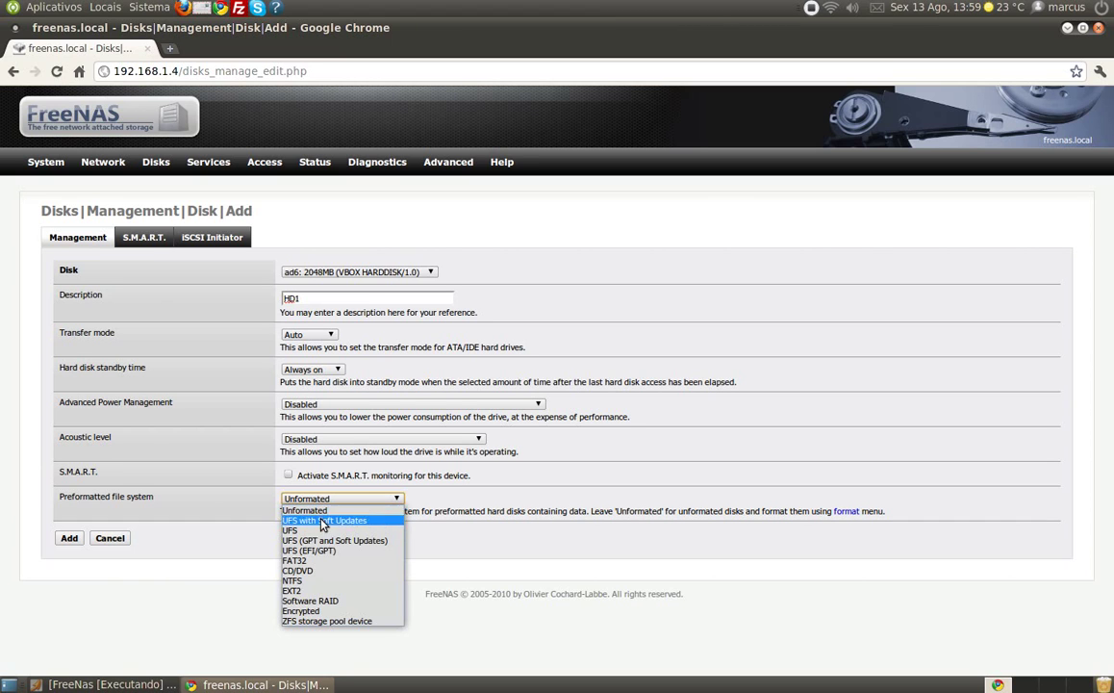
click(331, 601)
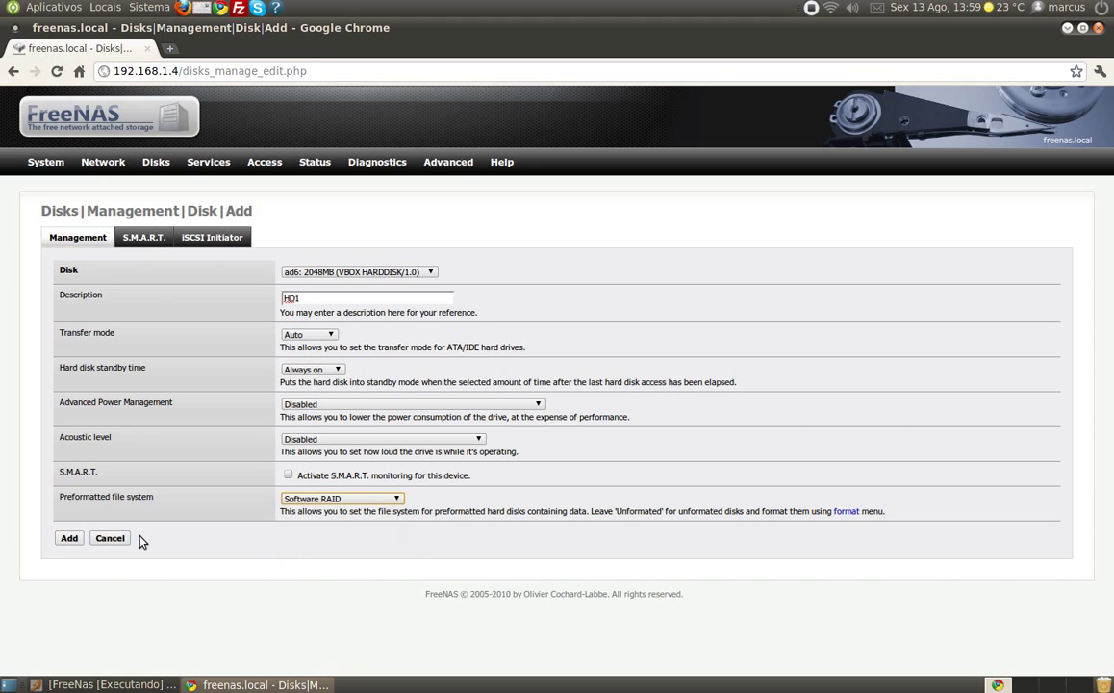
click(72, 539)
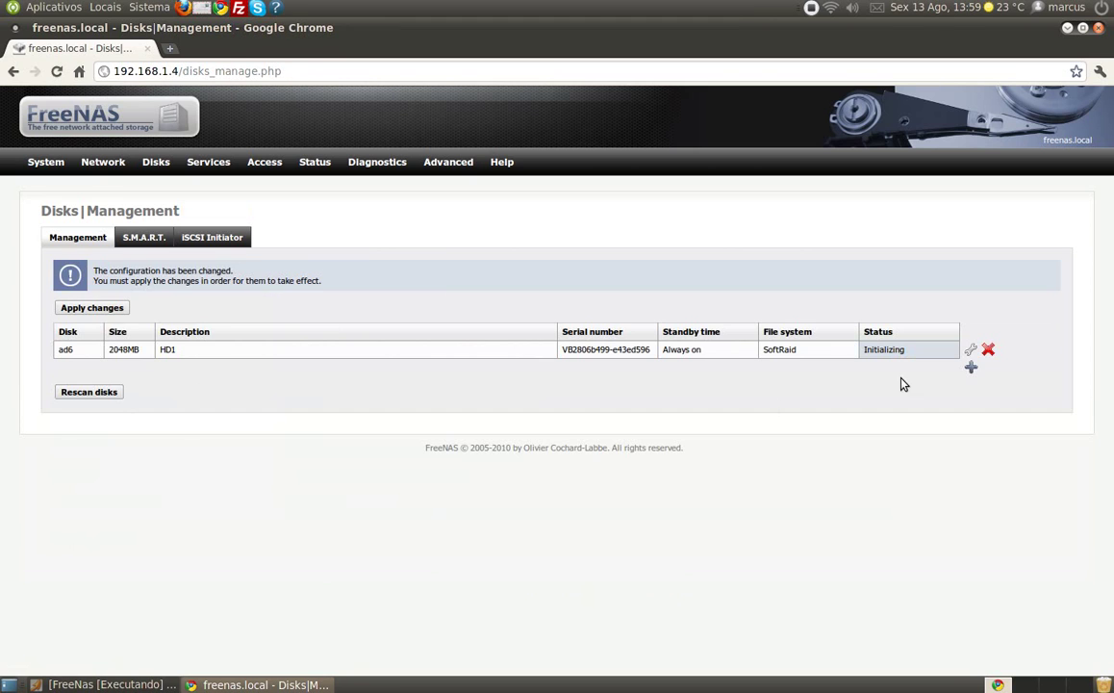
- Add disk ad8 as HD2 with the Software RAID file system
click(973, 370)
click(359, 271)
click(317, 293)
click(302, 300)
text(HD2)
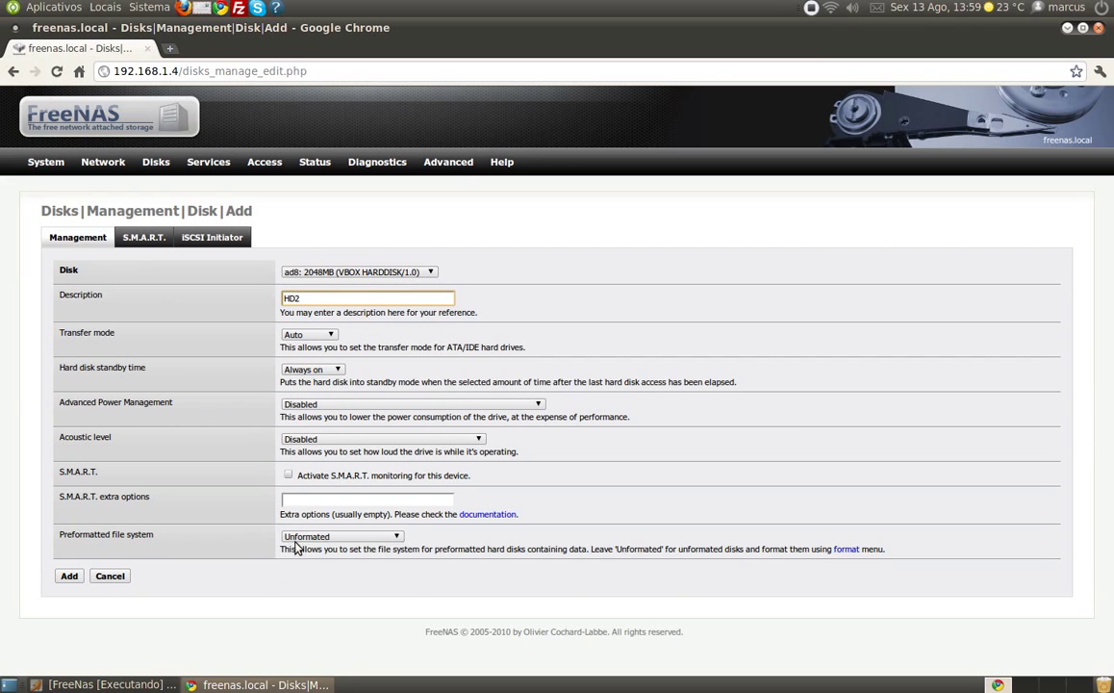
click(299, 538)
click(302, 637)
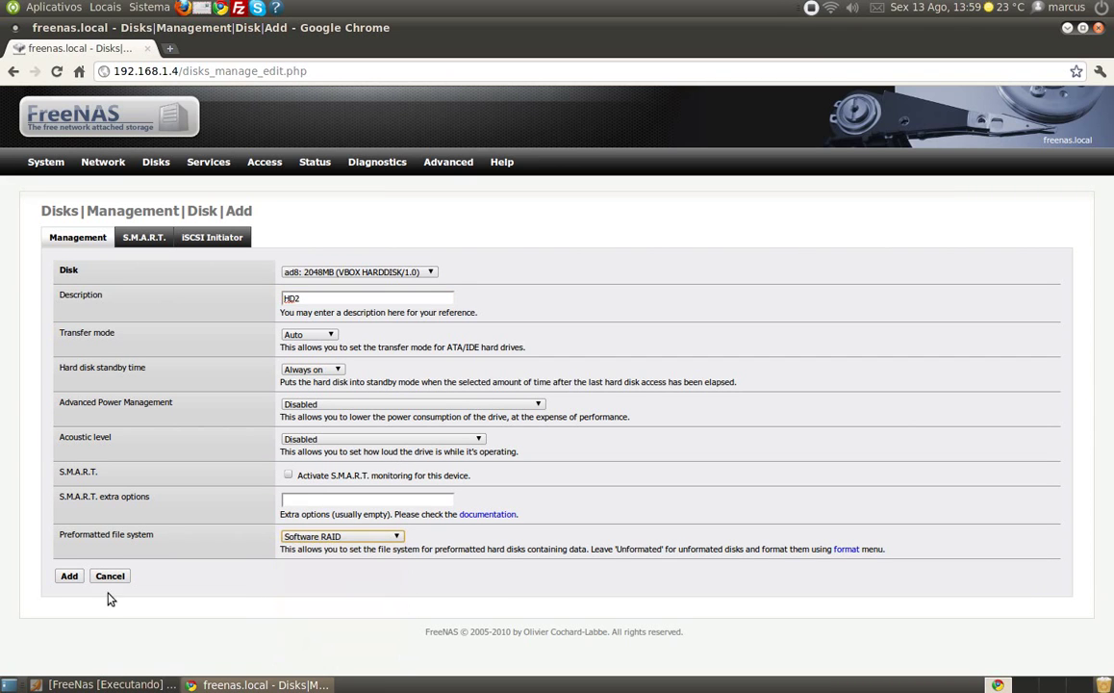
click(72, 575)
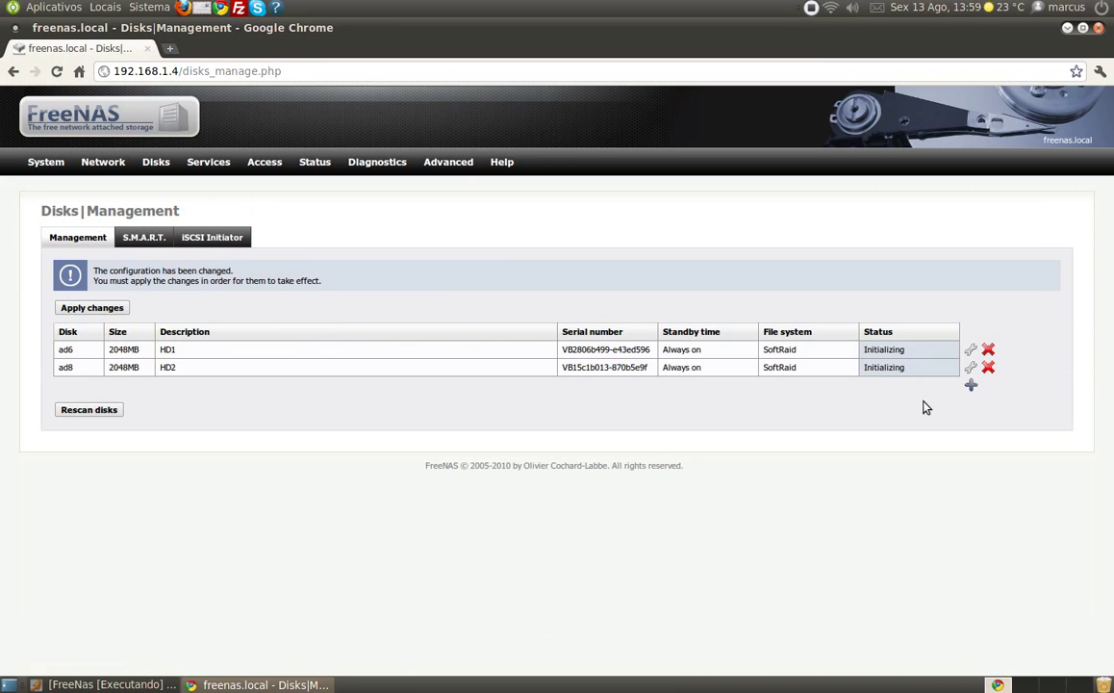
- Add disk ad10 as HD3 with the Software RAID file system
click(971, 385)
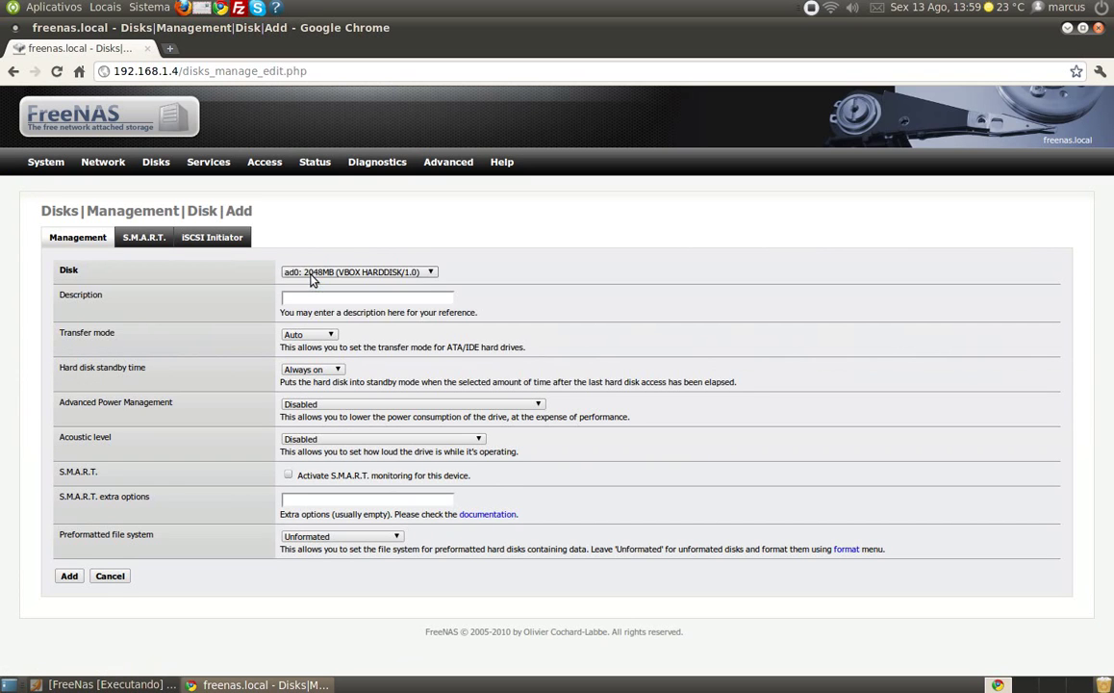
click(311, 274)
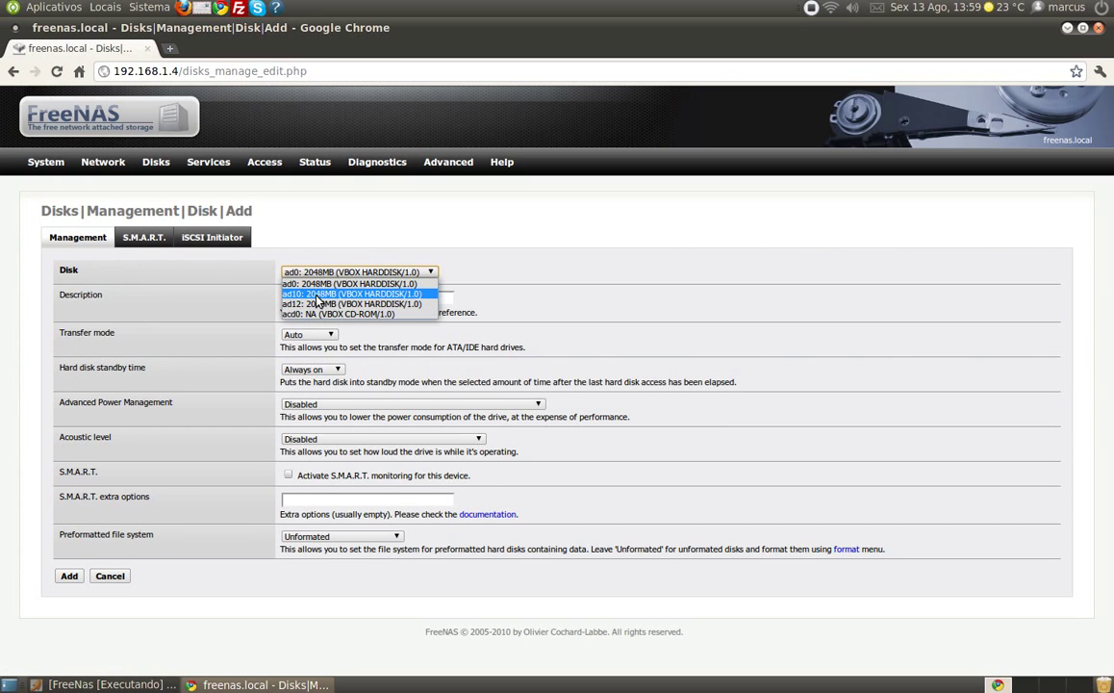
click(317, 294)
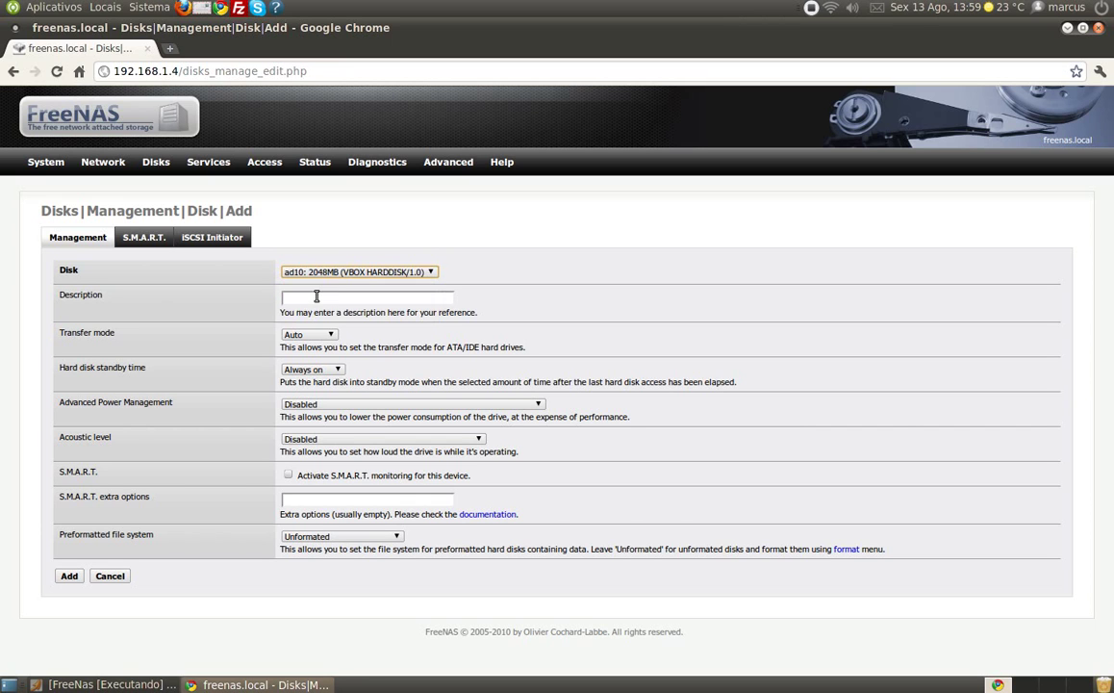
click(327, 300)
text(HD3)
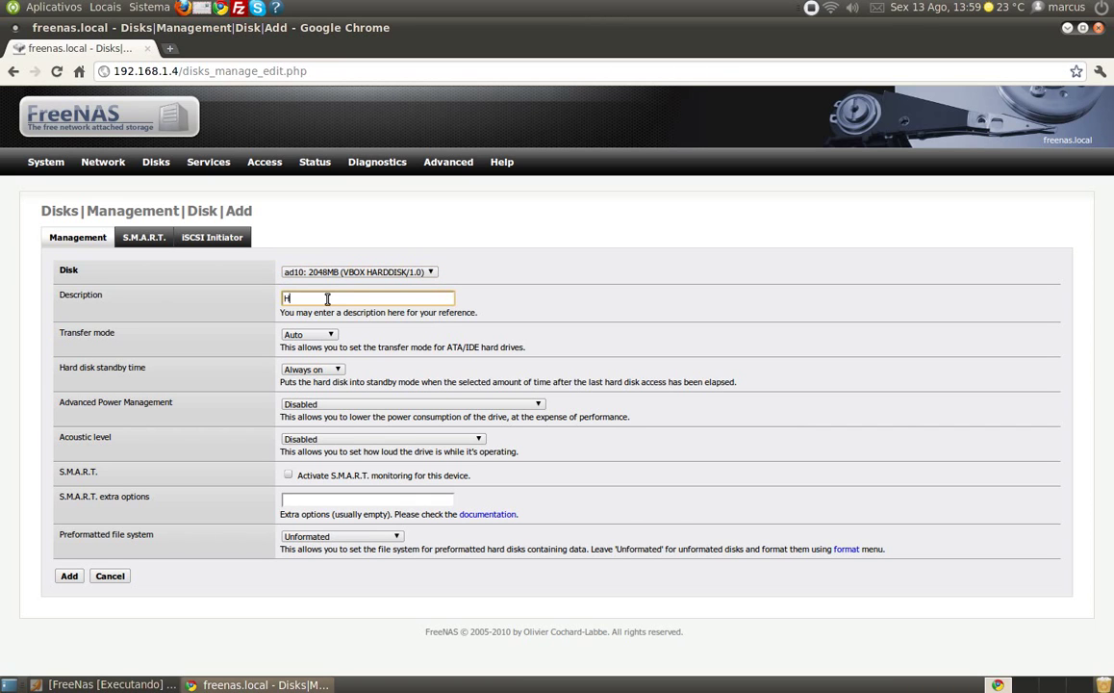
click(318, 538)
click(318, 569)
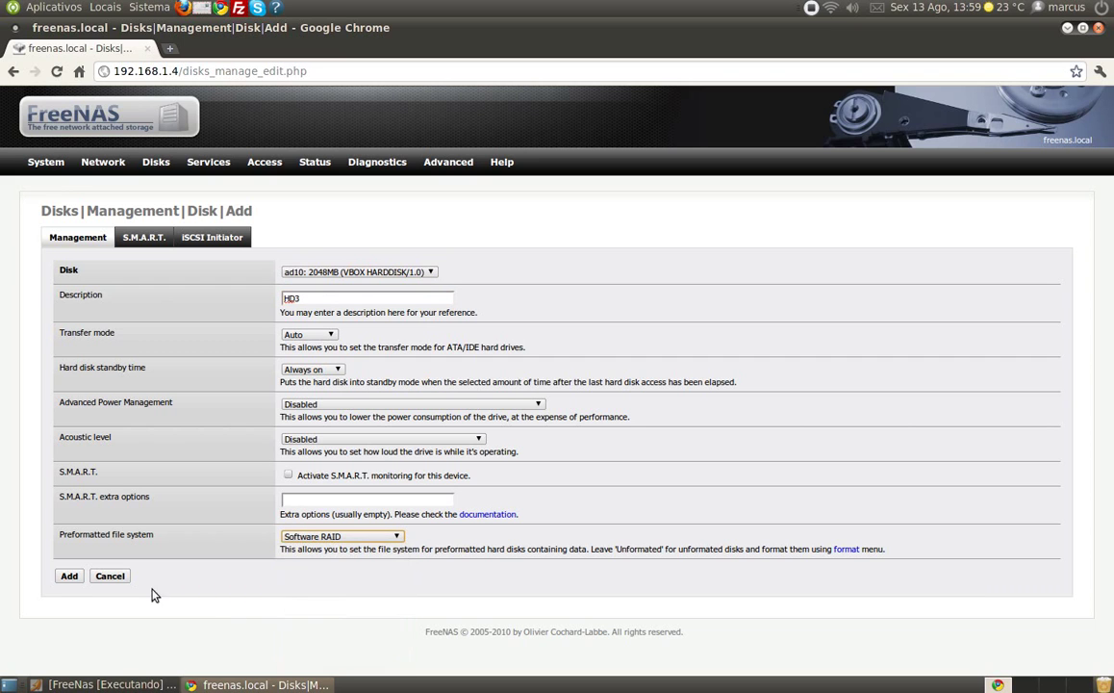
click(70, 576)
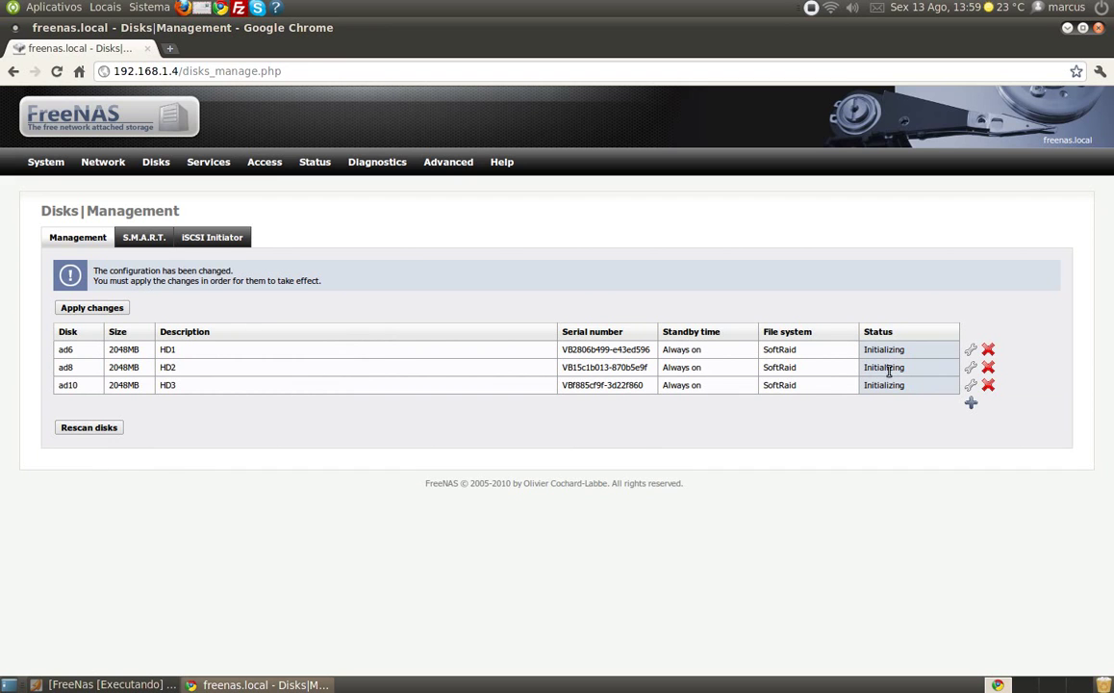
- Add disk ad12 as HD4 with Software RAID, then apply the disk changes
click(971, 403)
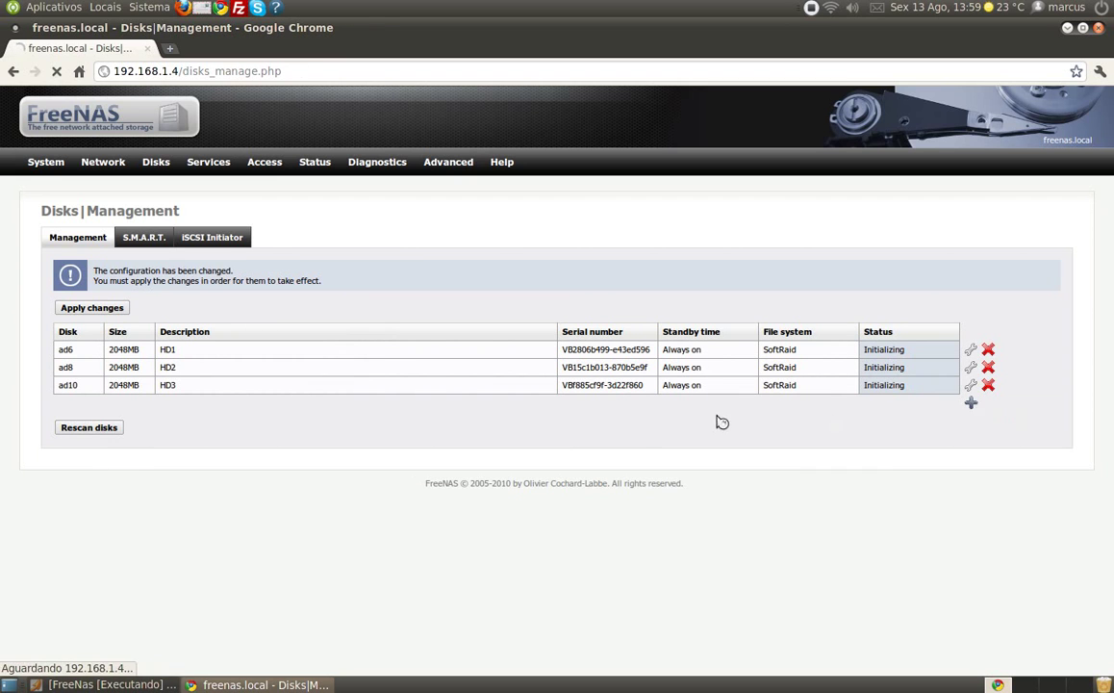
click(358, 271)
click(308, 291)
click(308, 300)
text(HD4)
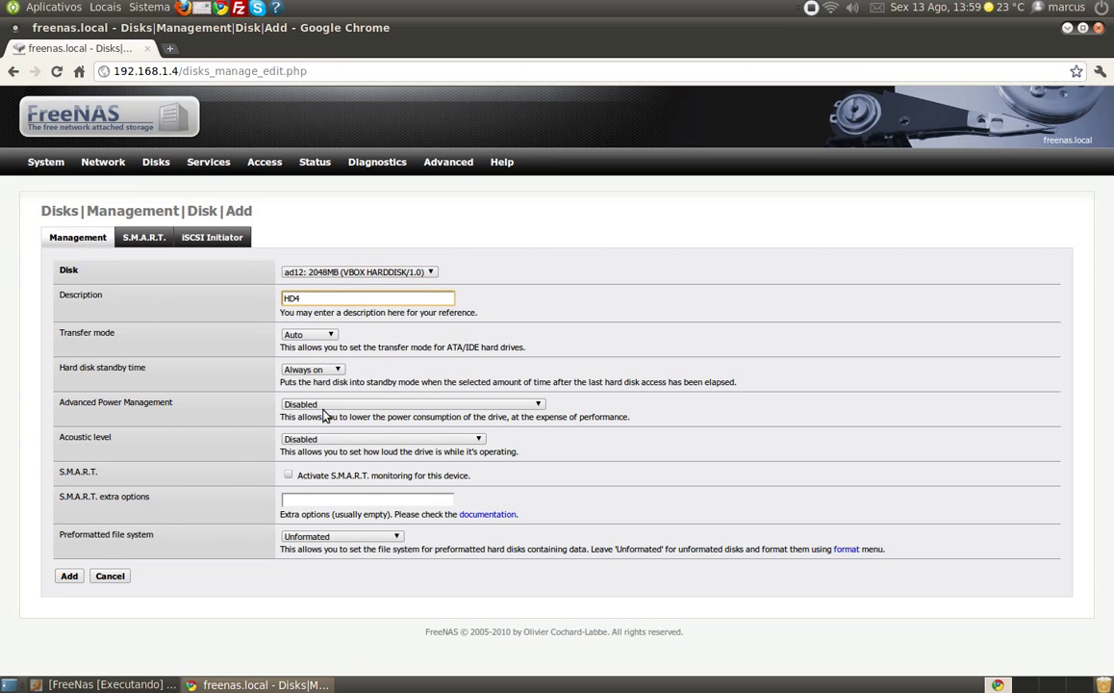
click(342, 536)
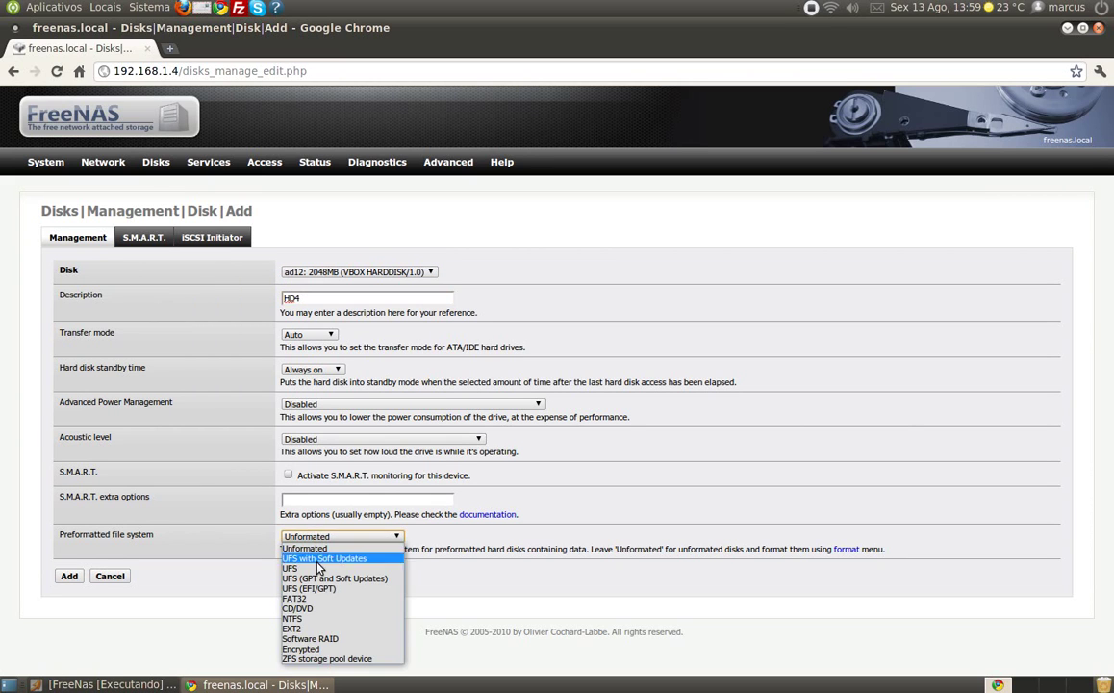
click(324, 638)
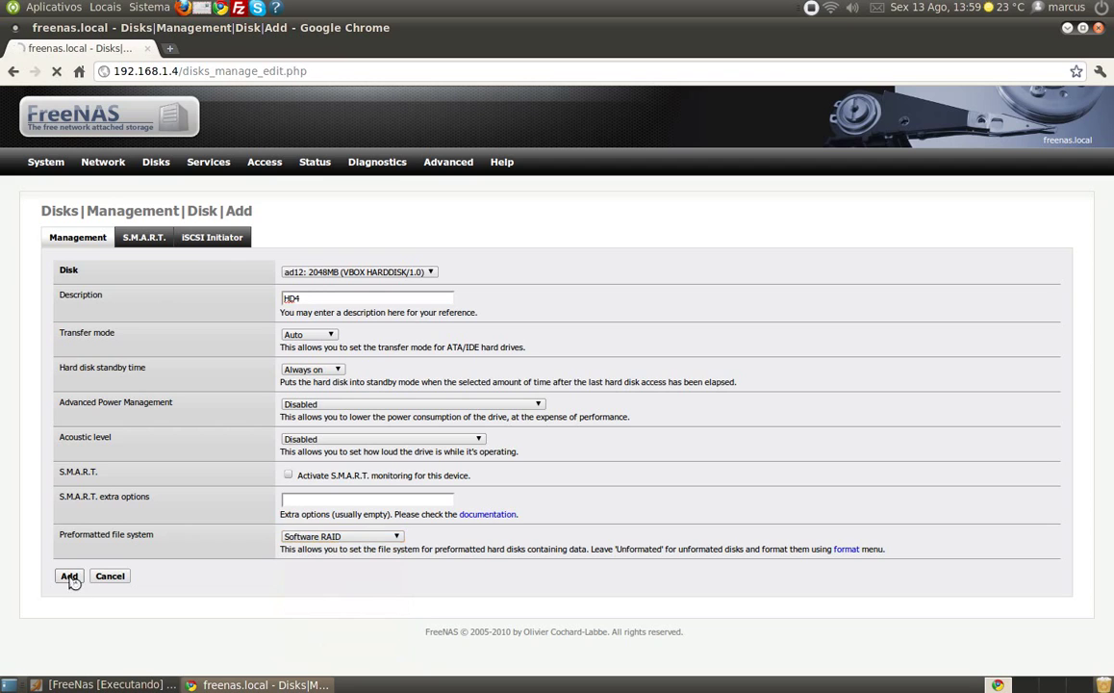
click(69, 576)
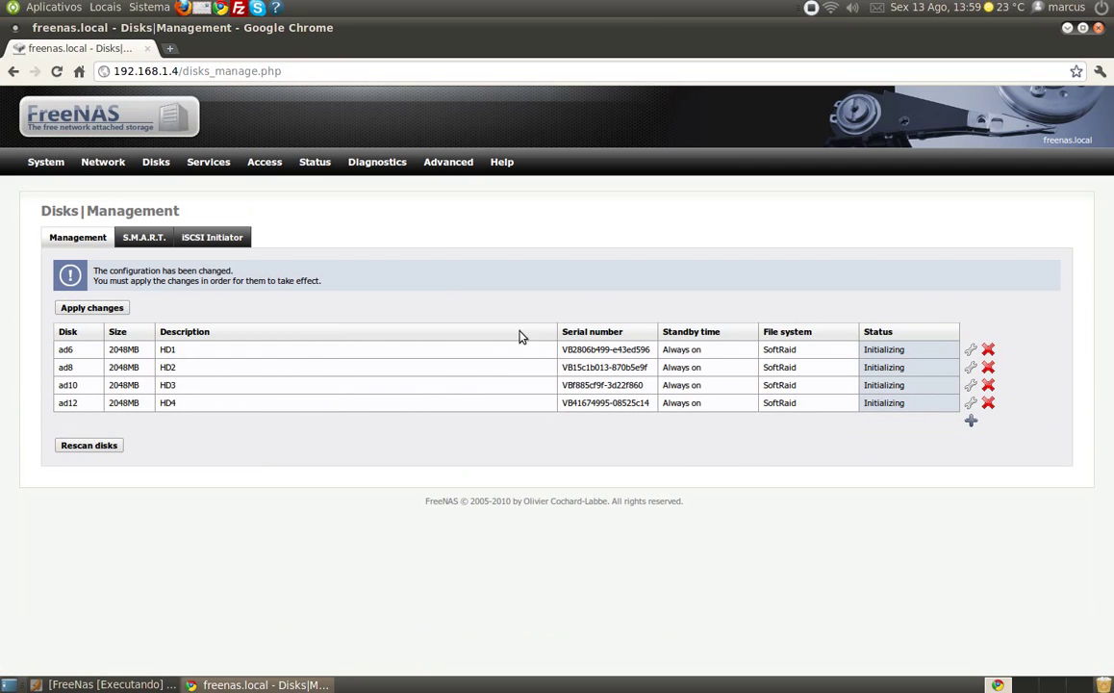
click(116, 314)
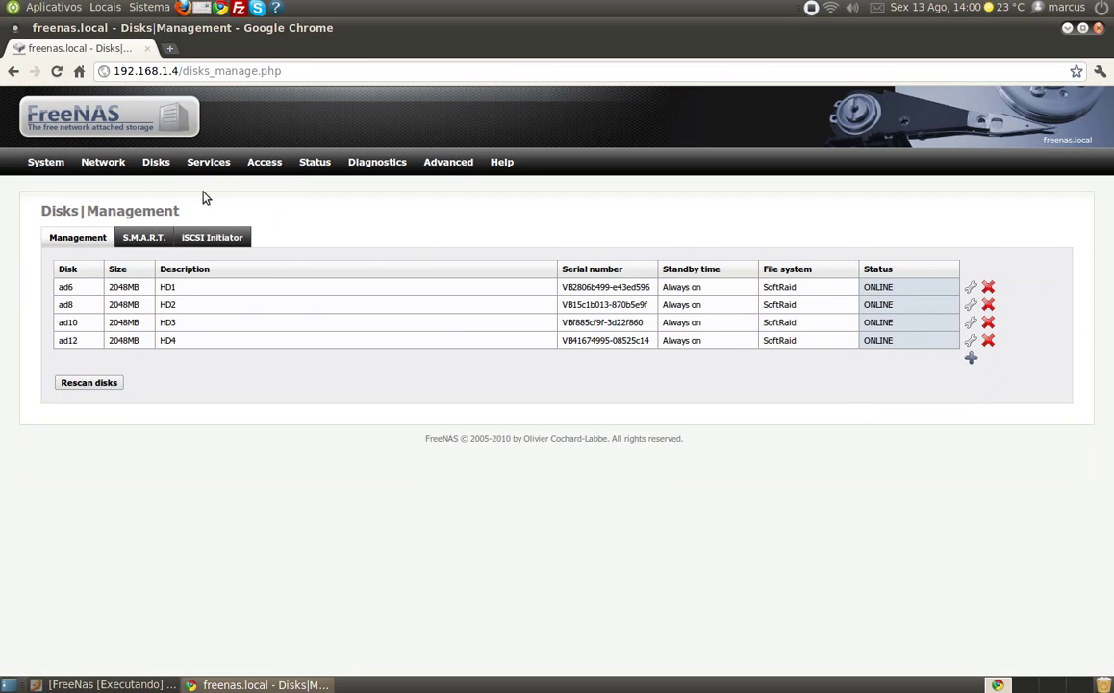
- Under Disks > Software RAID > RAID 5, start a new volume named RAID
mouse_move(154, 161)
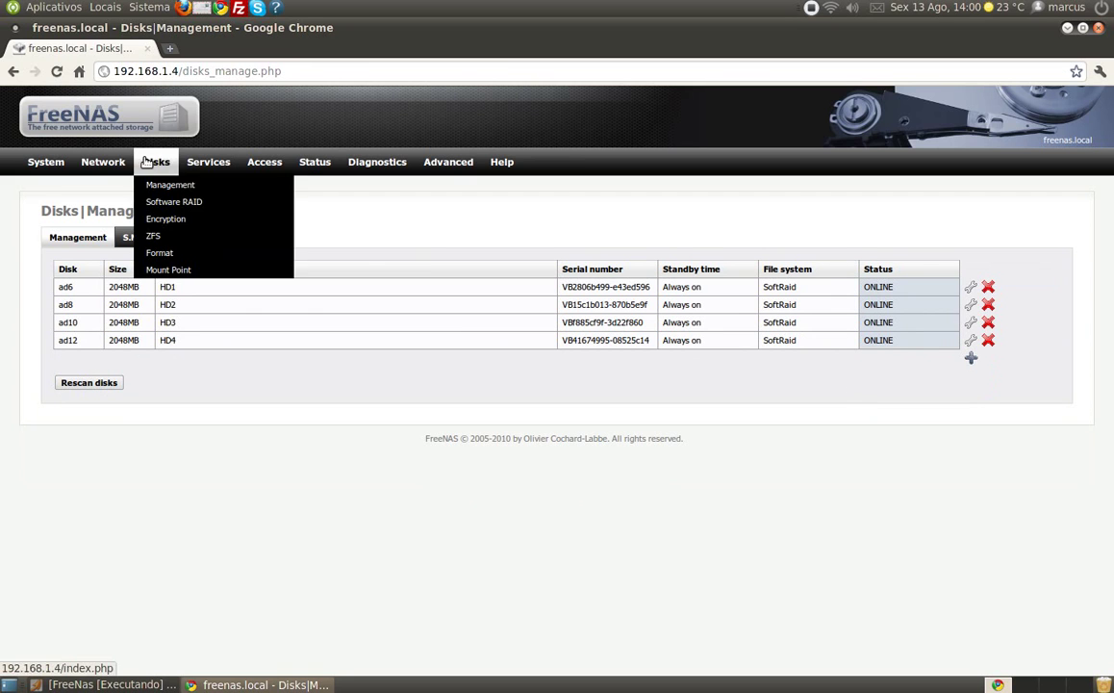
click(161, 203)
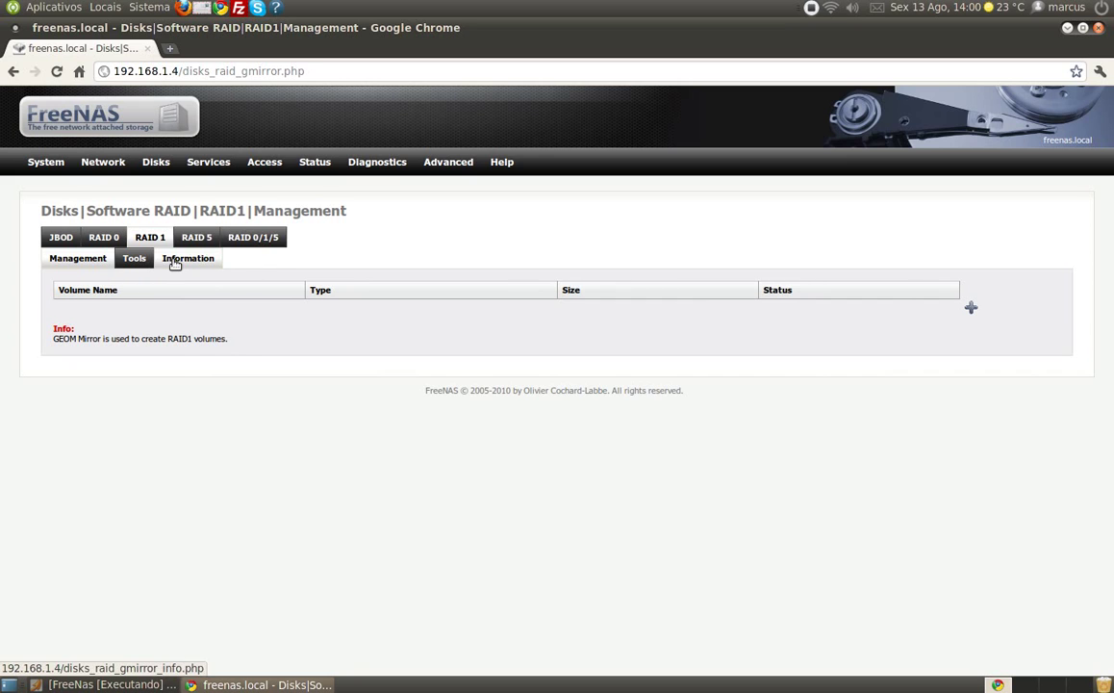
click(208, 240)
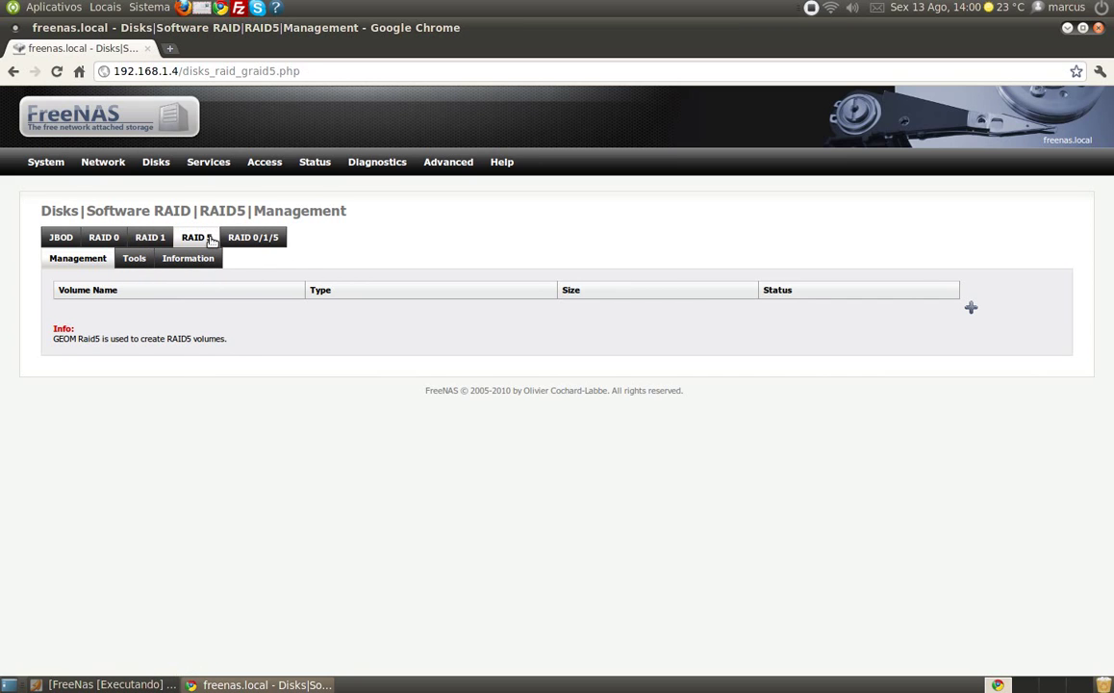
click(971, 309)
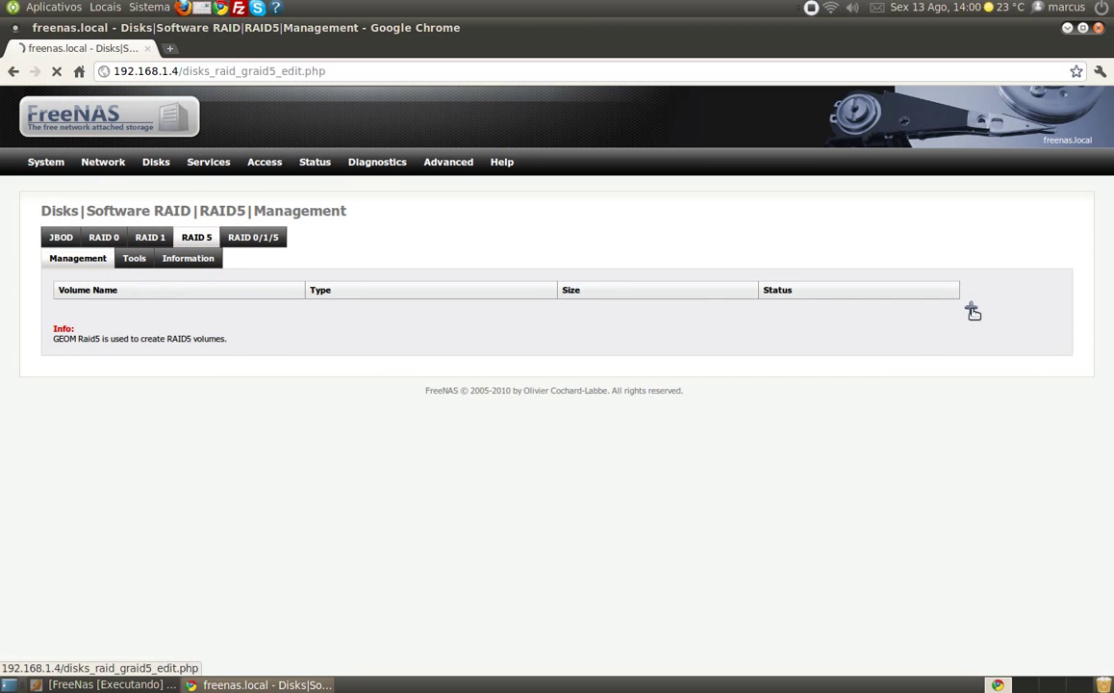
click(309, 293)
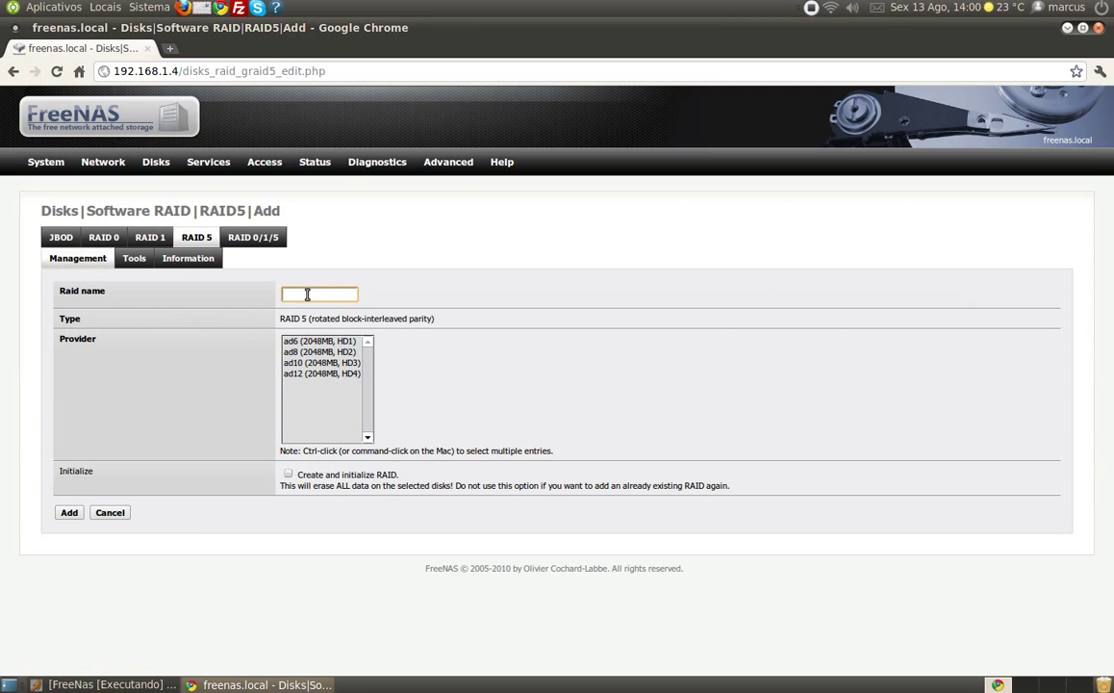
text(RAID)
- Select disks ad6–ad12, enable create and initialize, add the volume, and apply changes
drag(304, 341, 309, 375)
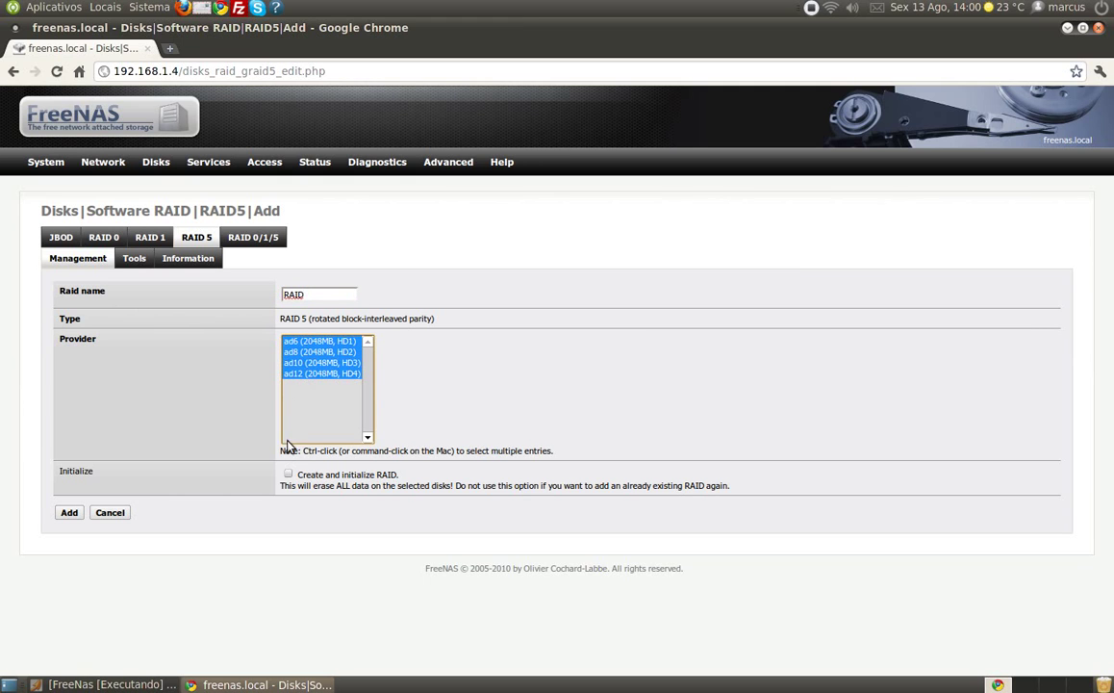
click(288, 474)
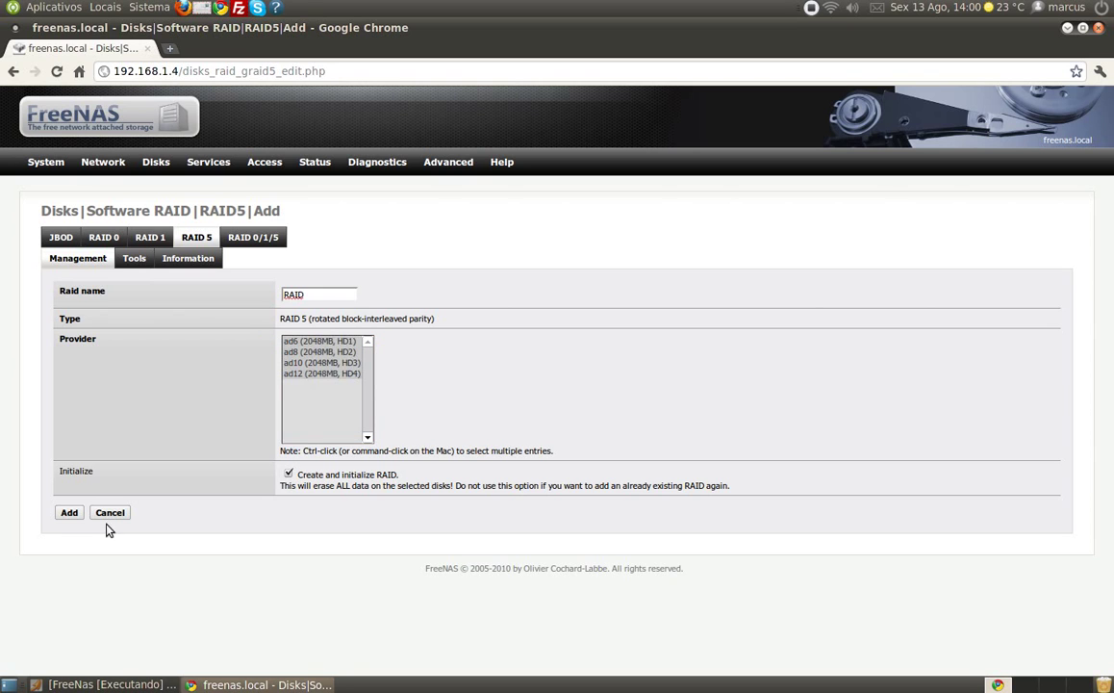
click(69, 513)
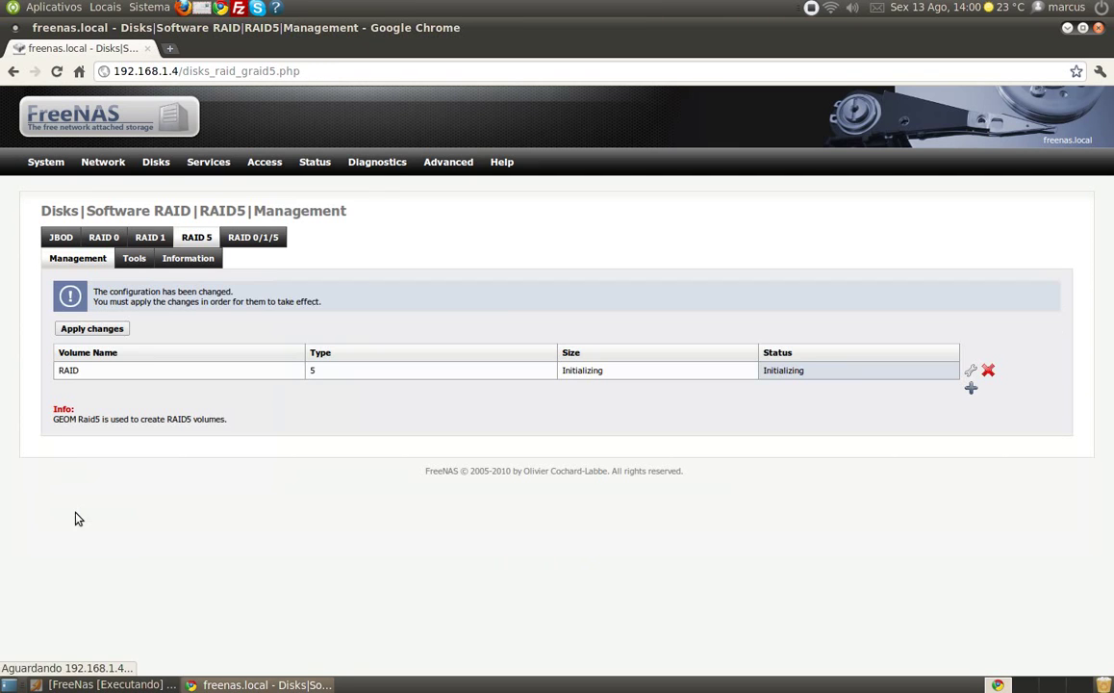
click(120, 331)
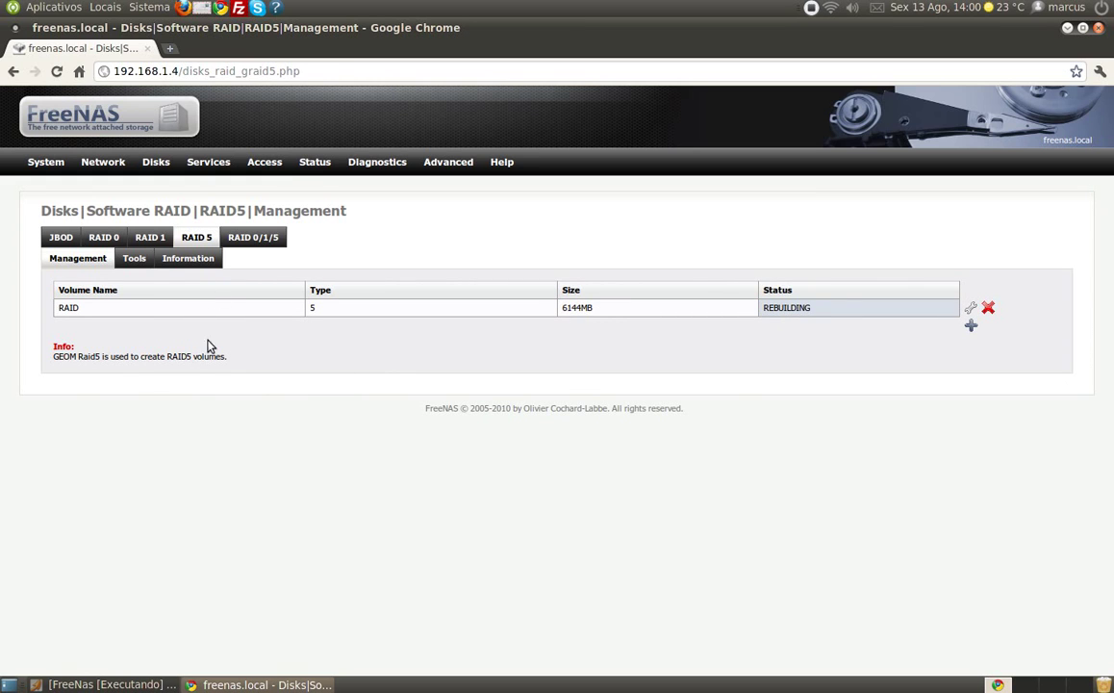
mouse_move(157, 166)
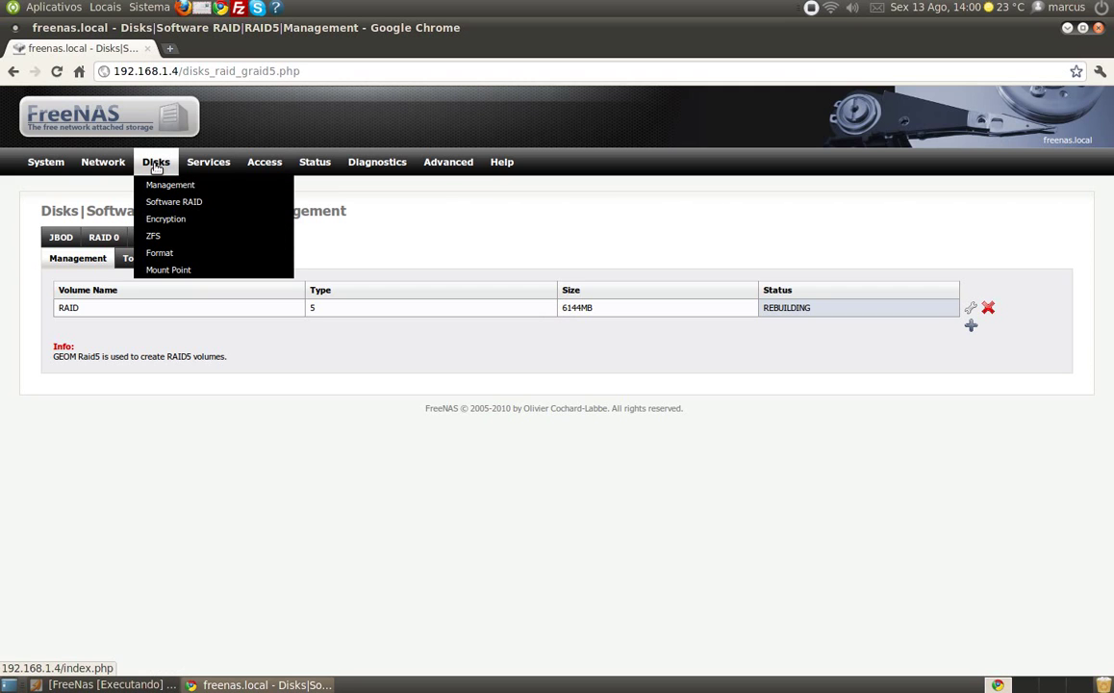
- In Disks > Format, choose the 6144MB RAID 5 volume and the UFS file system
click(166, 256)
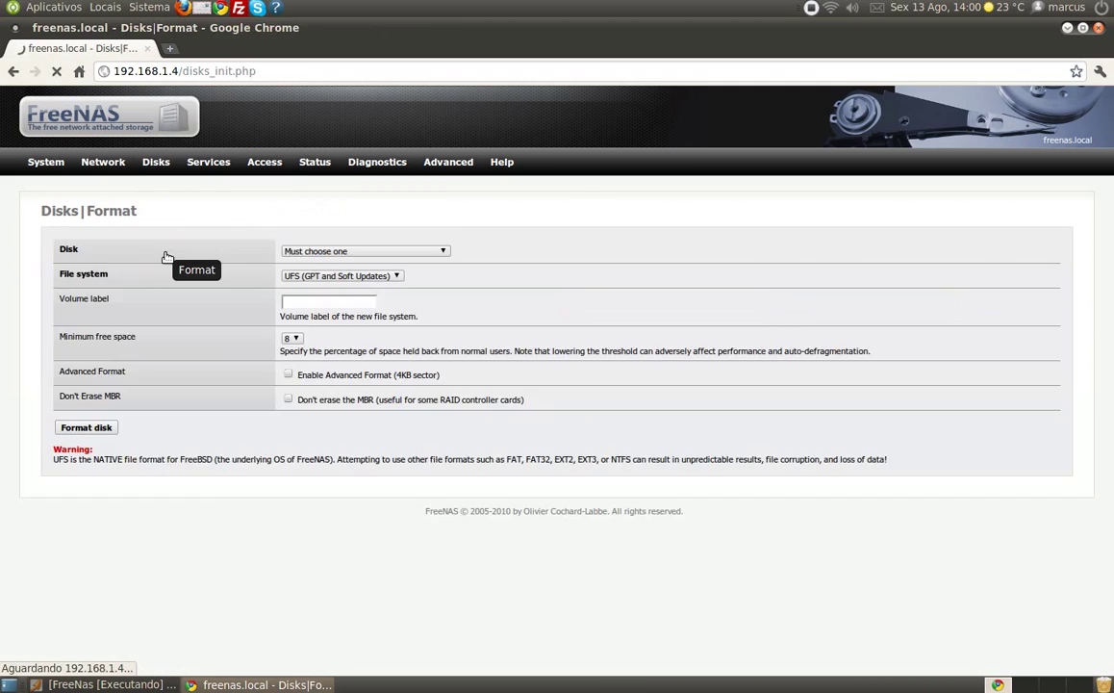
click(373, 252)
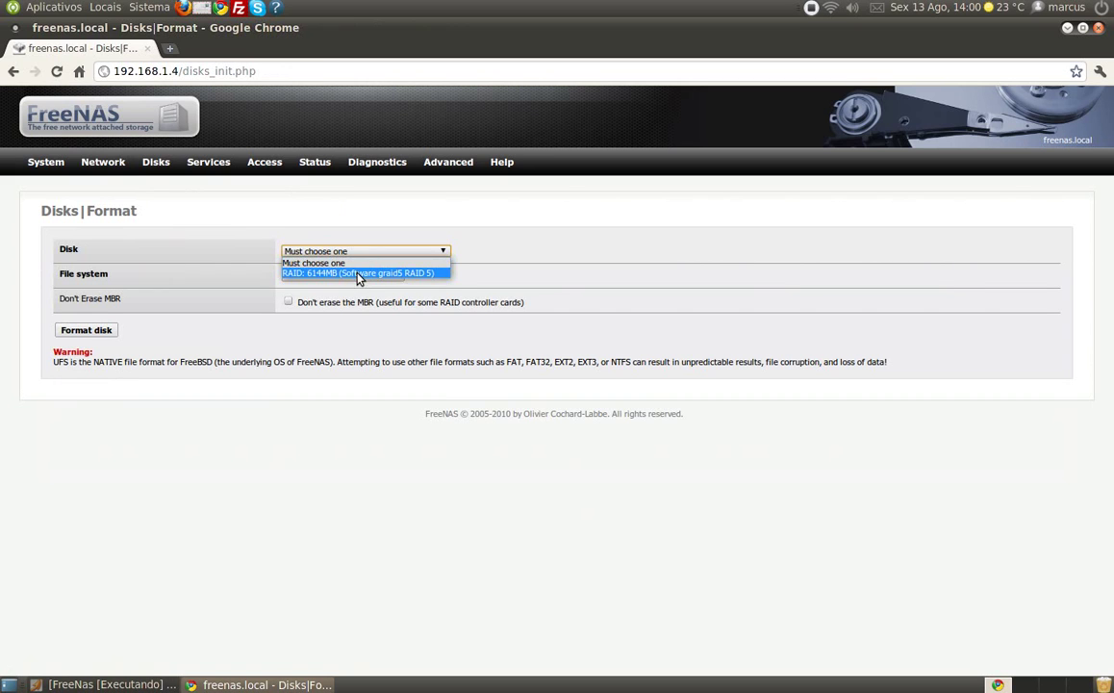
click(360, 274)
click(324, 277)
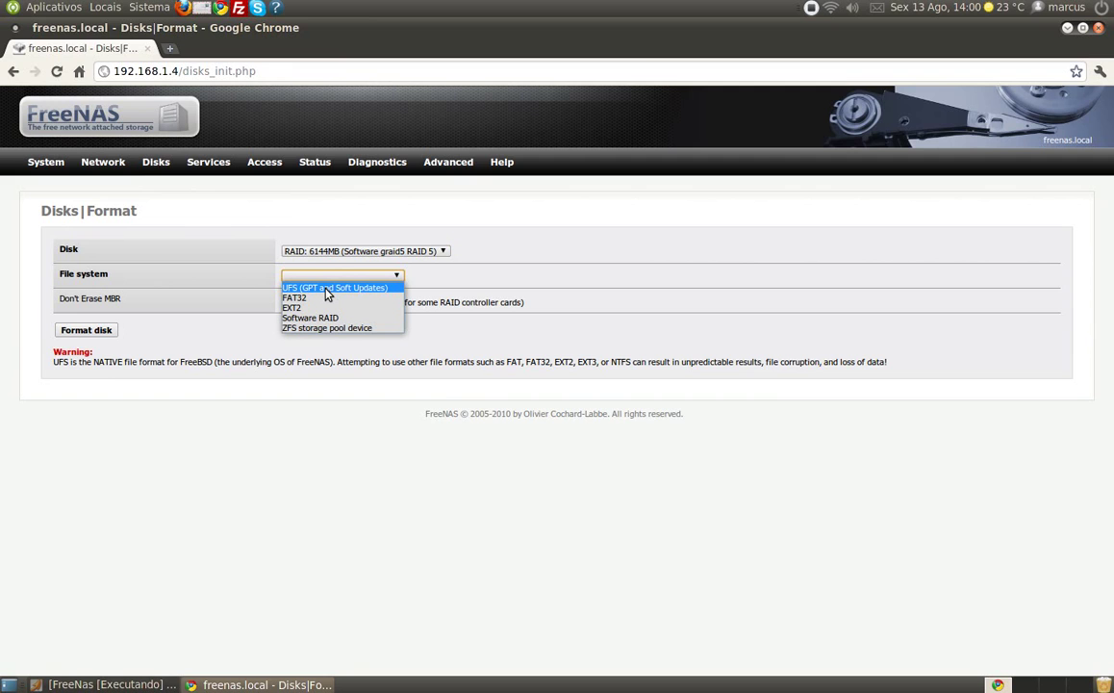
click(325, 289)
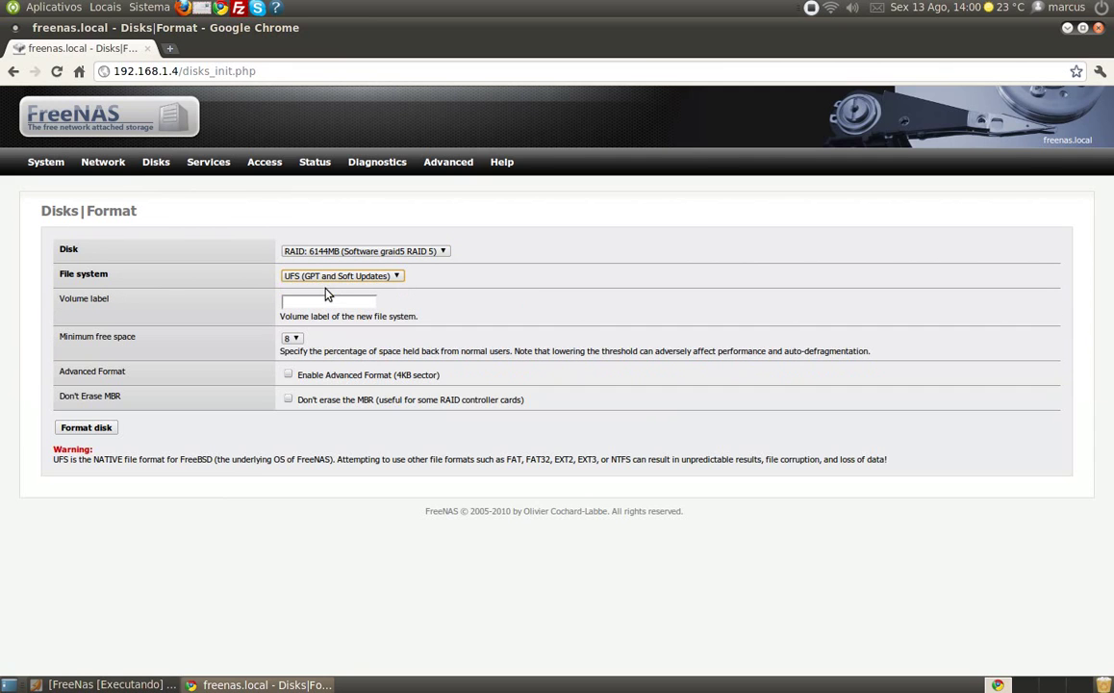
- Set the volume label to FileServer and run the format, confirming the erase
click(309, 300)
text(FileServer)
click(109, 428)
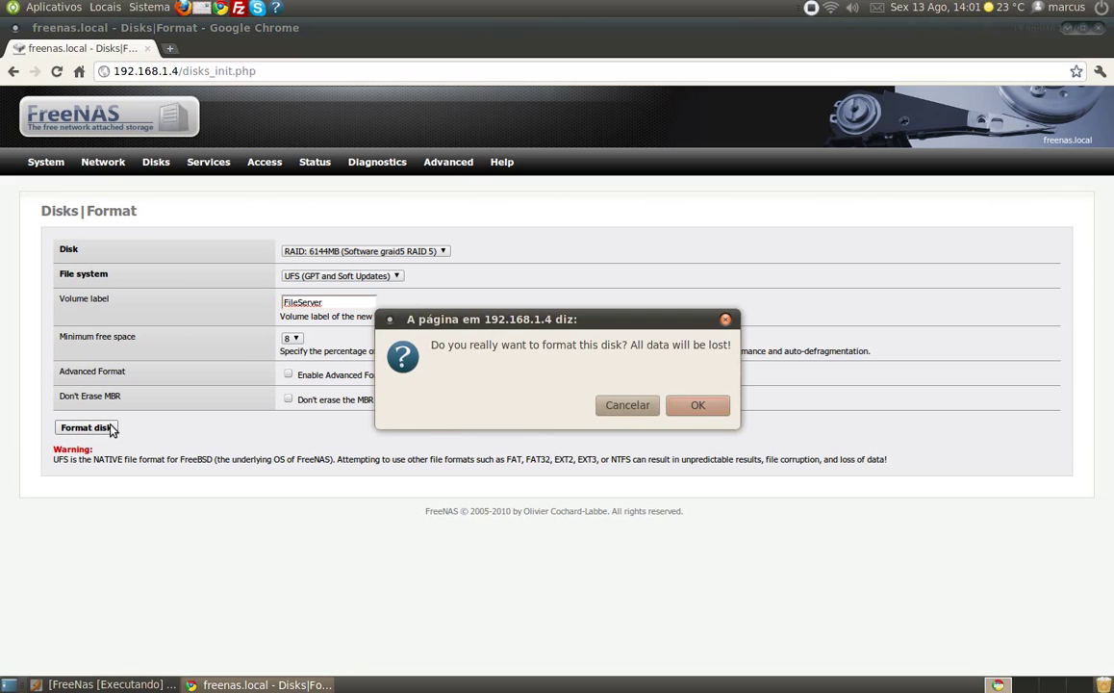
click(699, 405)
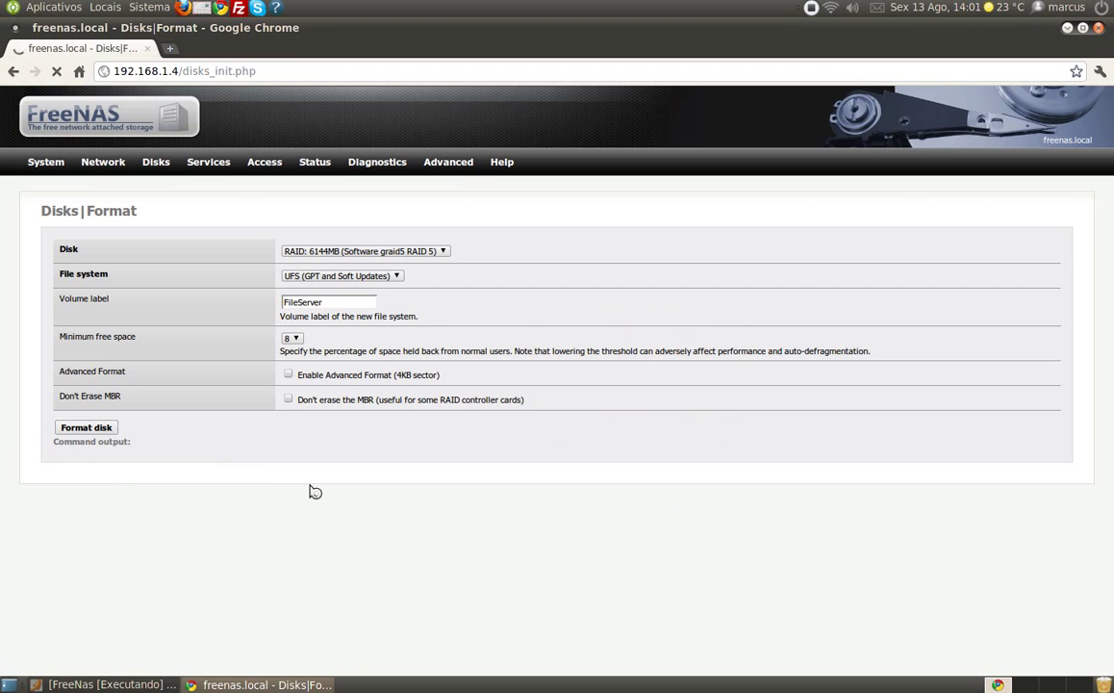
scroll(274, 441, down, 1)
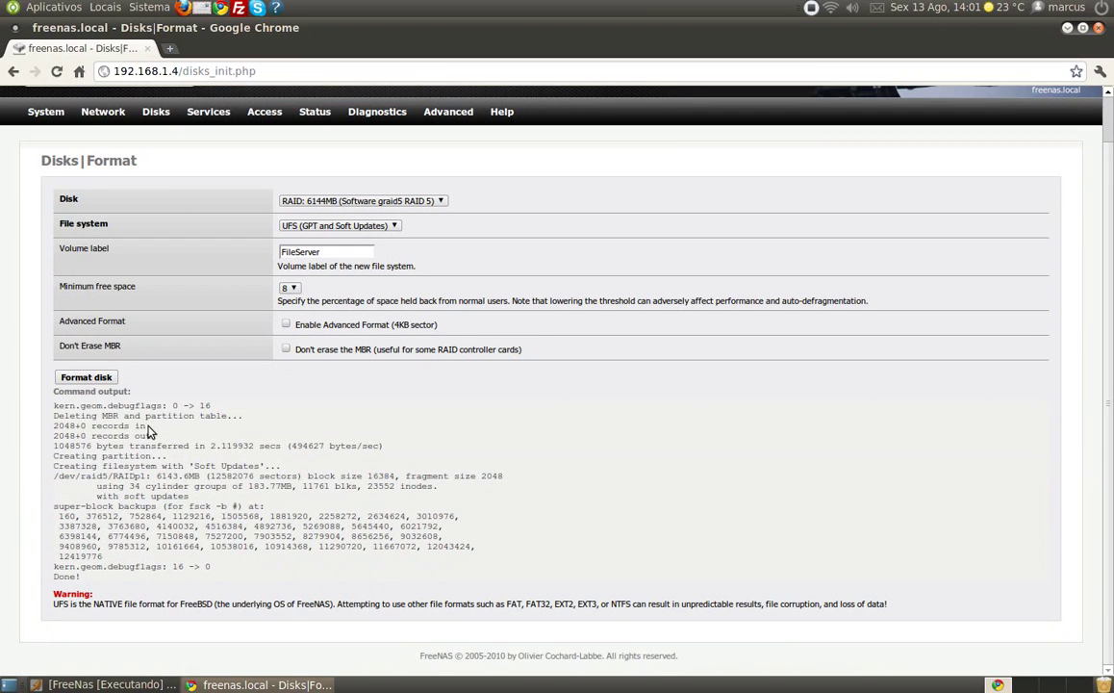
scroll(233, 360, up, 1)
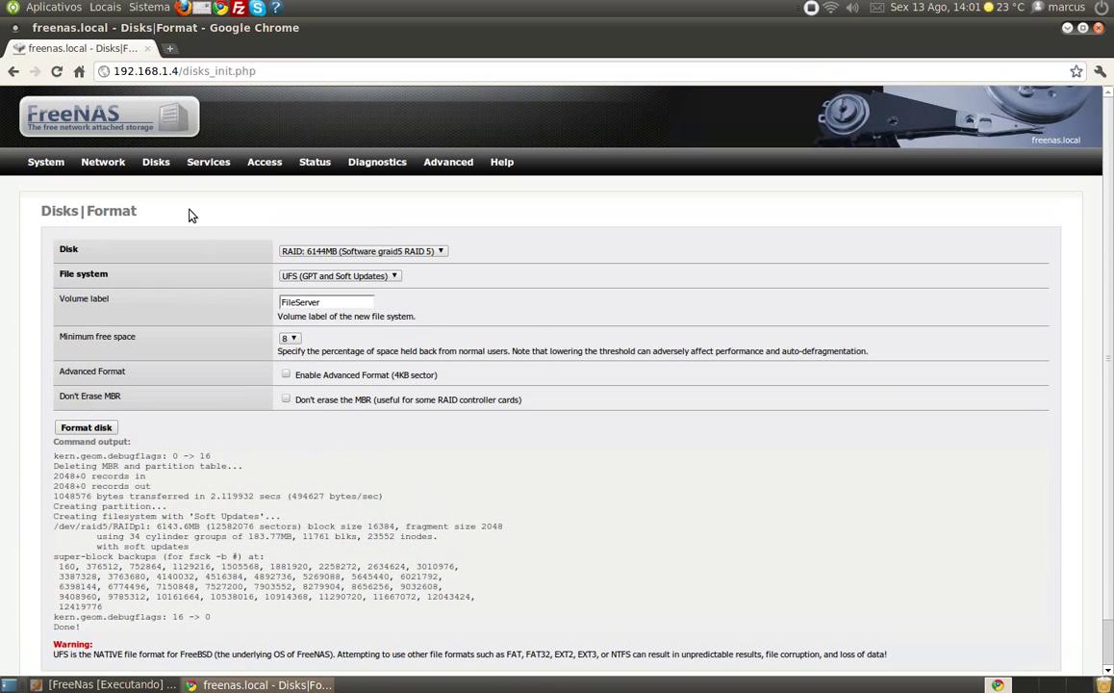
mouse_move(163, 171)
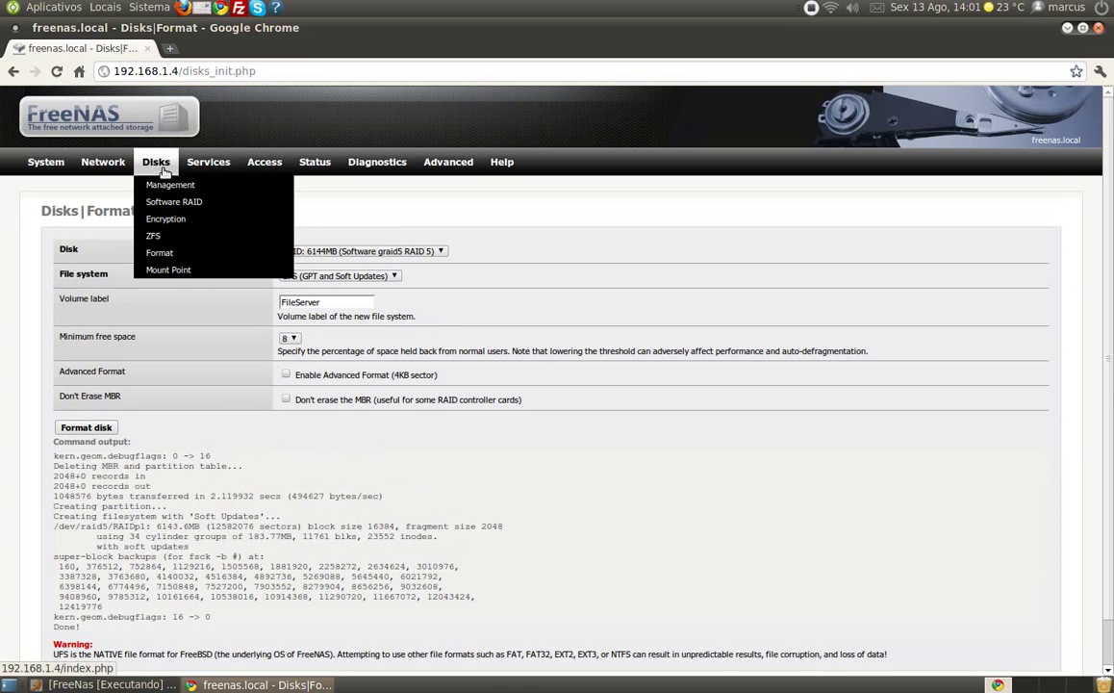
- Start a new mount point on the 6144MB RAID 5 volume named Servidor
click(189, 273)
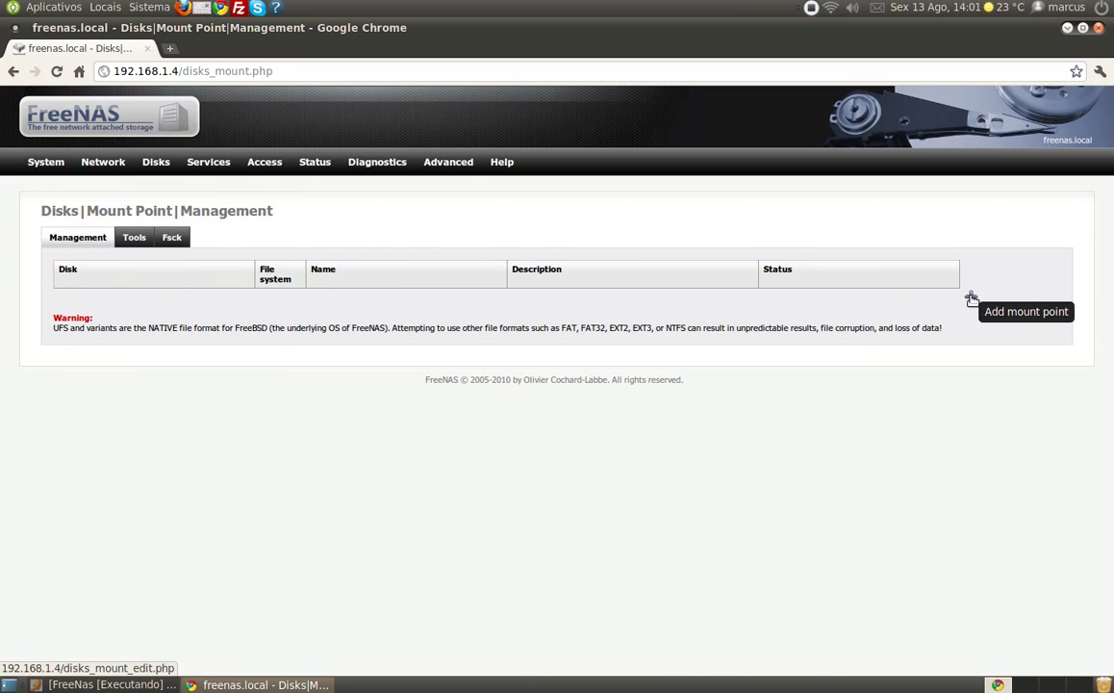
mouse_move(169, 170)
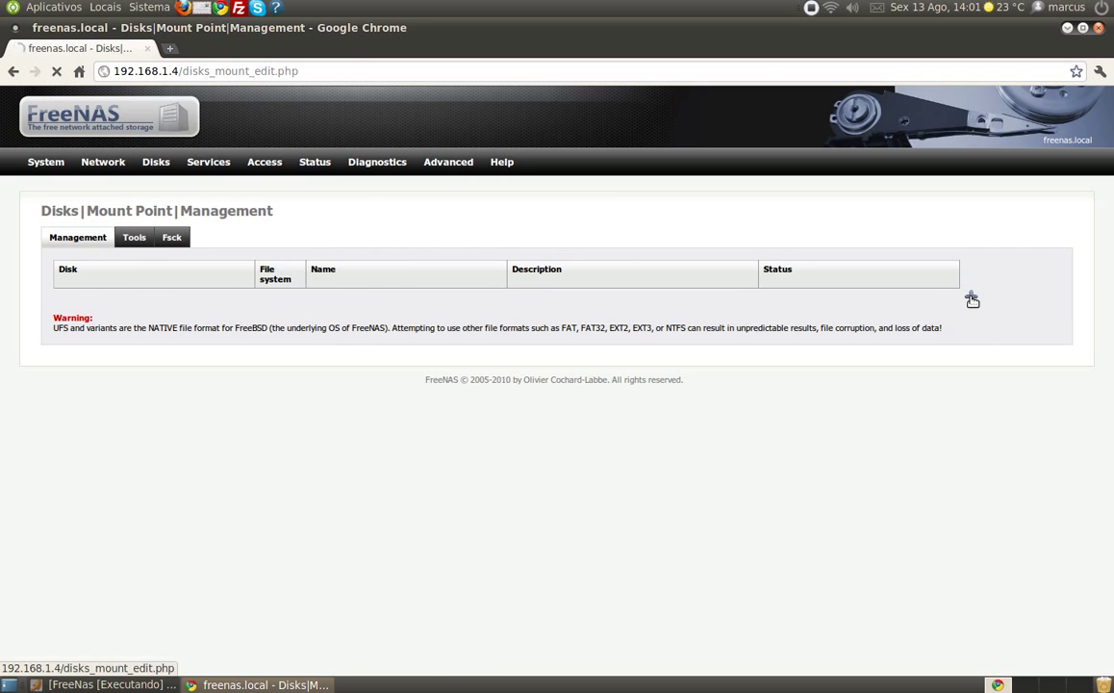
click(971, 298)
click(420, 314)
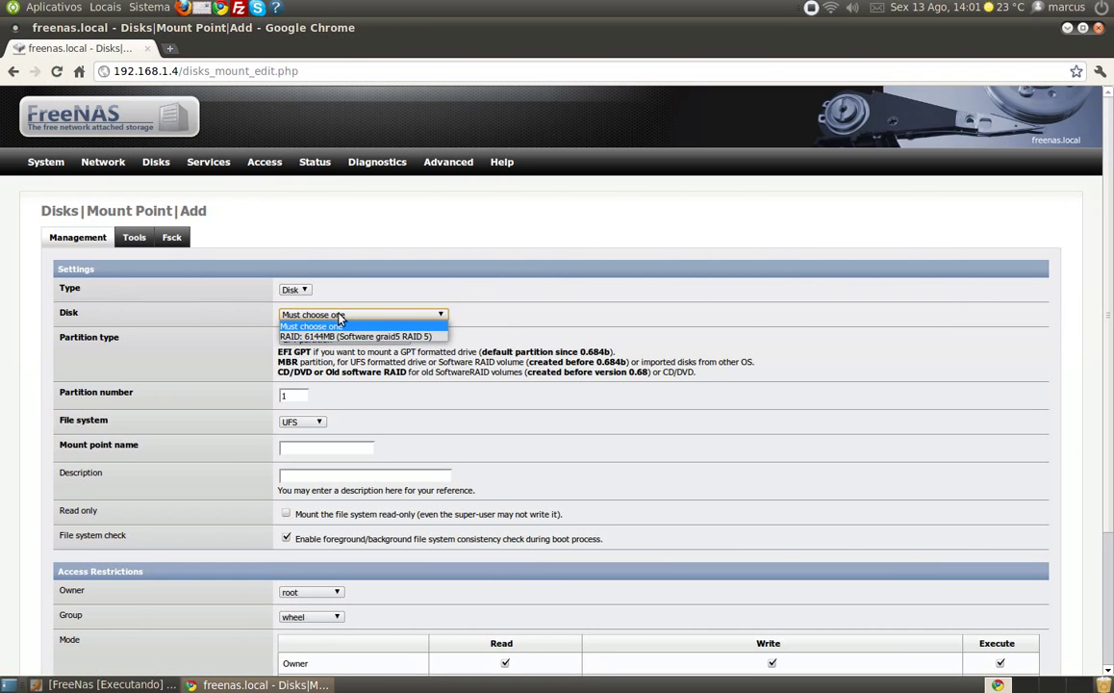
click(325, 335)
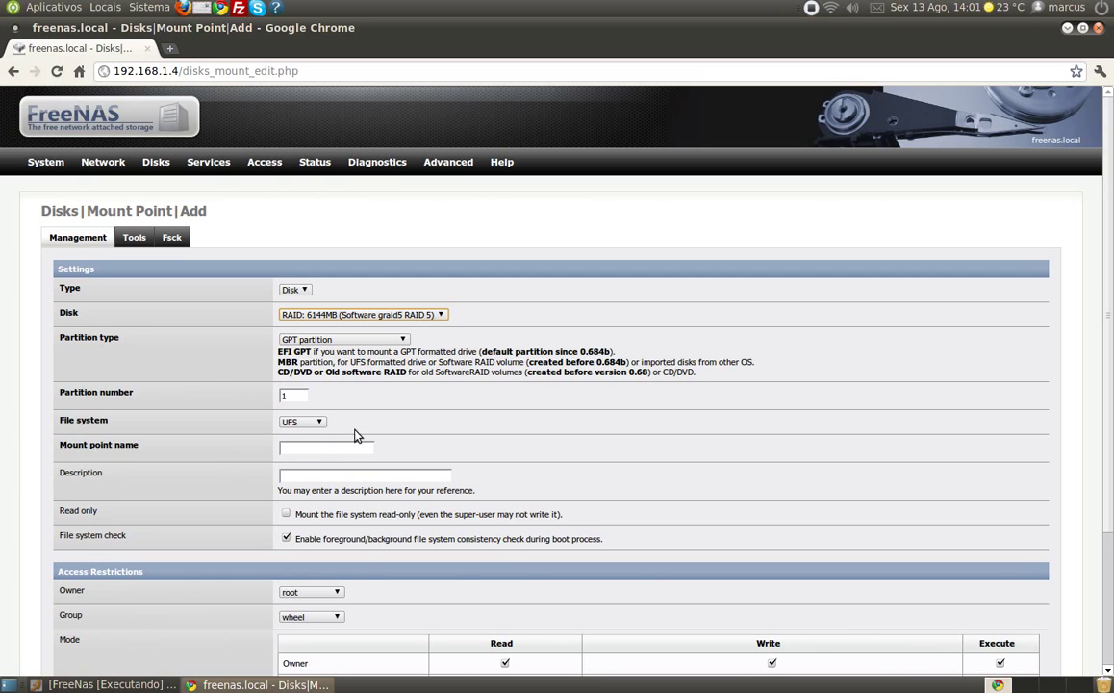
click(321, 448)
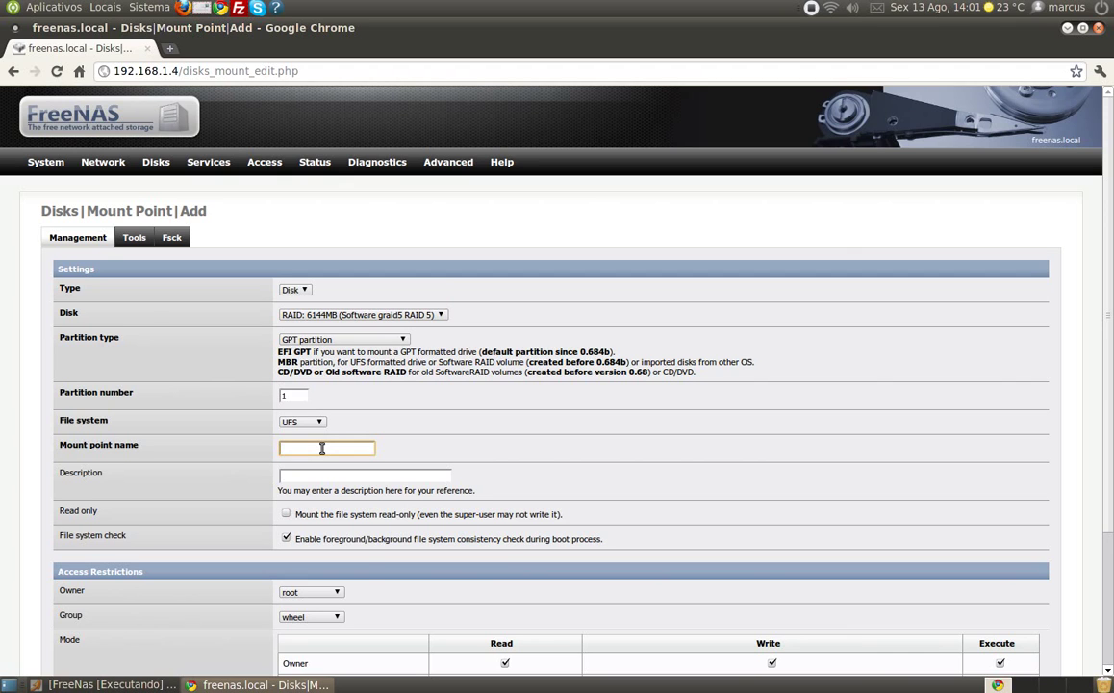
text(Servidor)
- Describe it as 'Meu Servidor de Arquivos', add the mount point and apply the changes
click(301, 477)
text(Meu Servidor de Arquivos)
scroll(306, 520, down, 3)
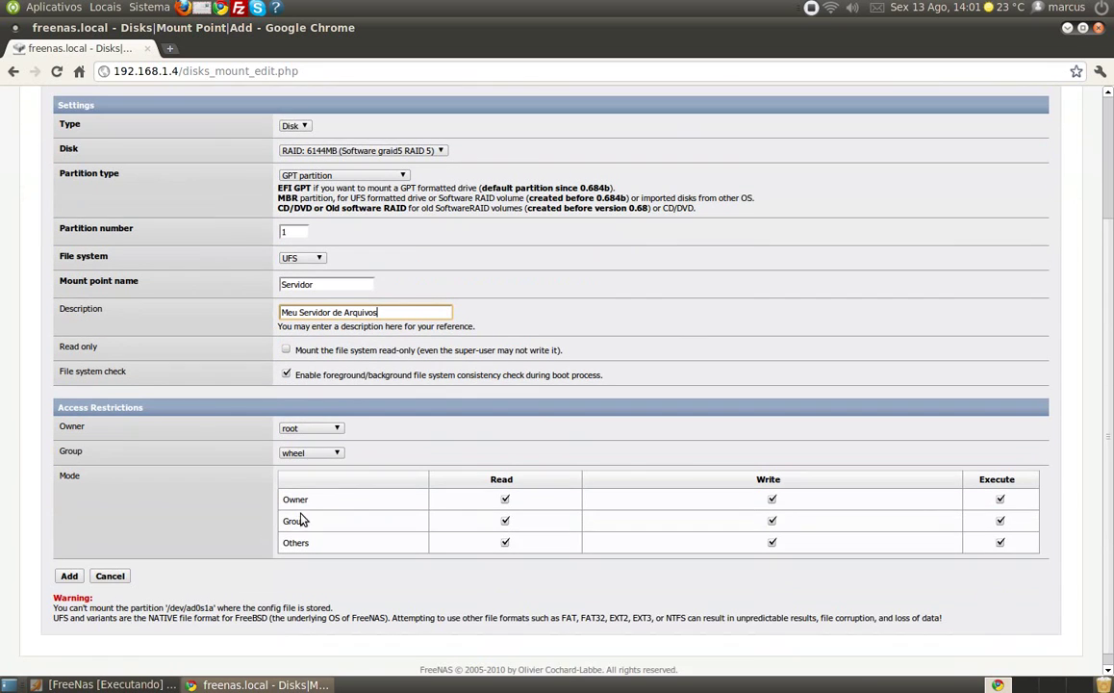
scroll(269, 481, down, 1)
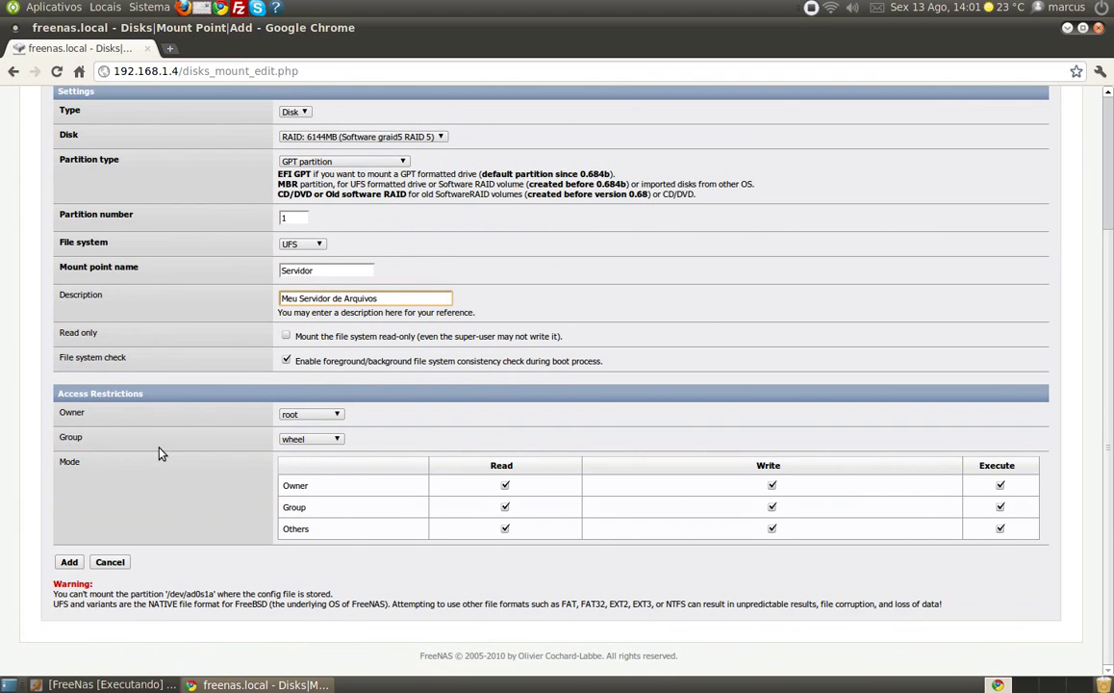
click(66, 562)
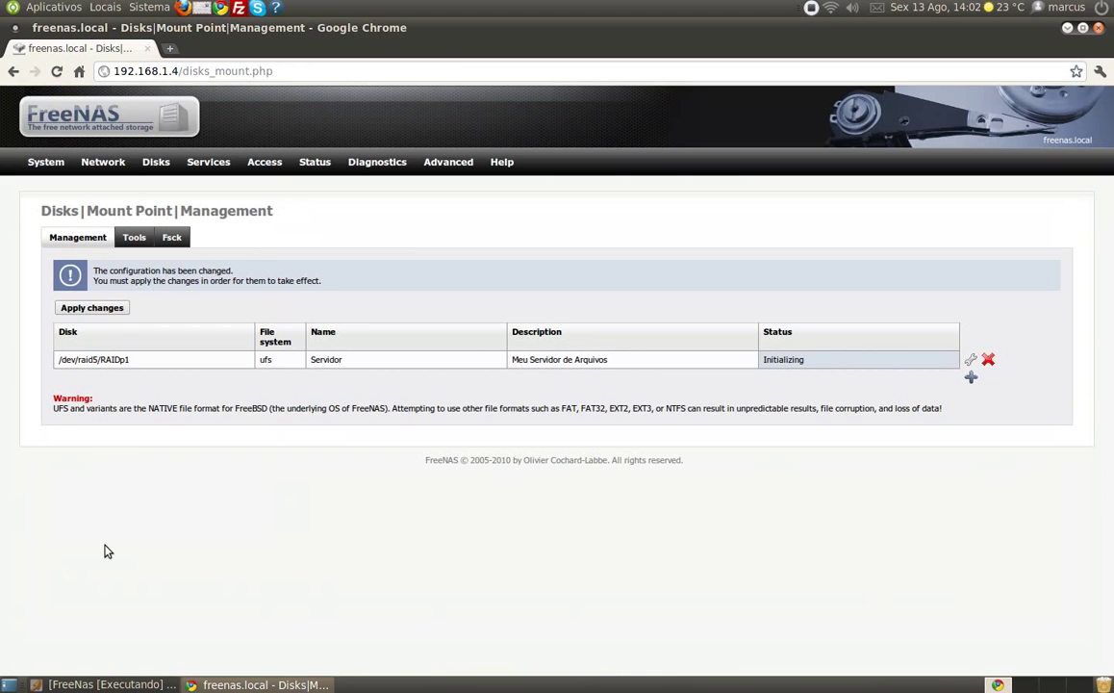
click(113, 315)
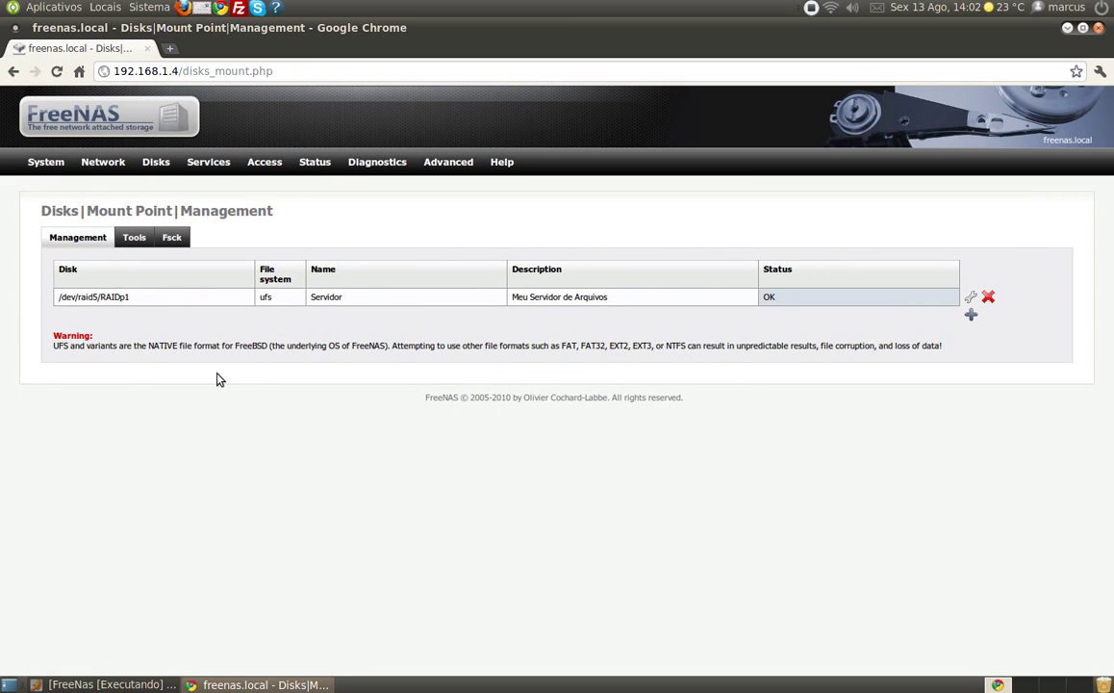
mouse_move(169, 169)
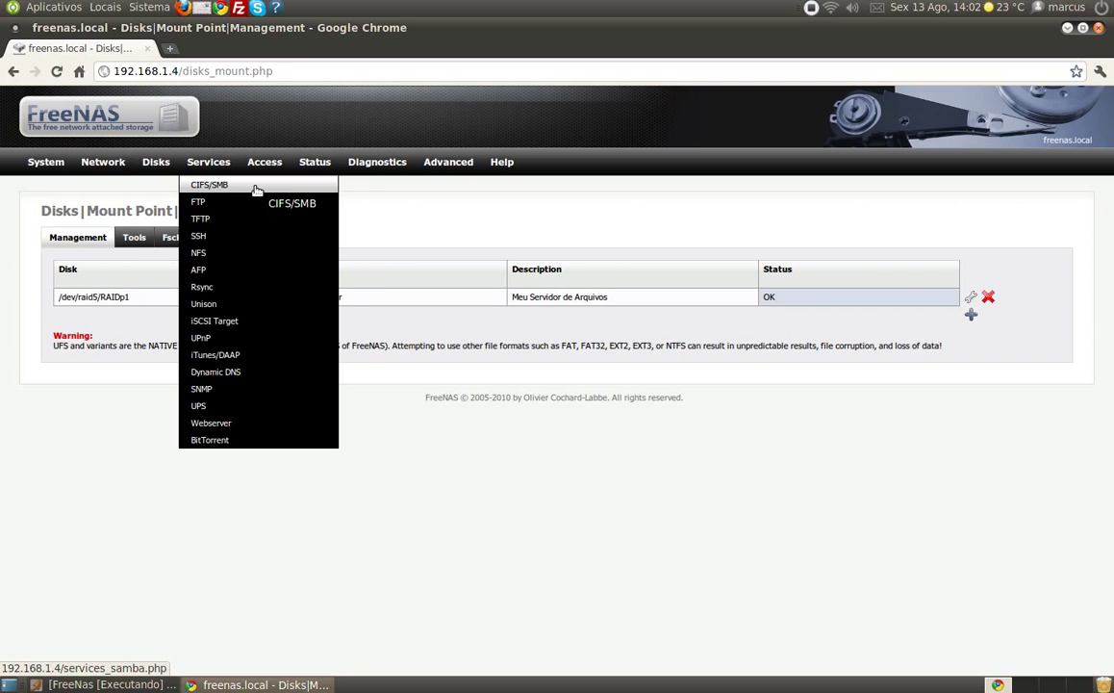
- Enable the CIFS/SMB service and change the workgroup to CASA
click(257, 187)
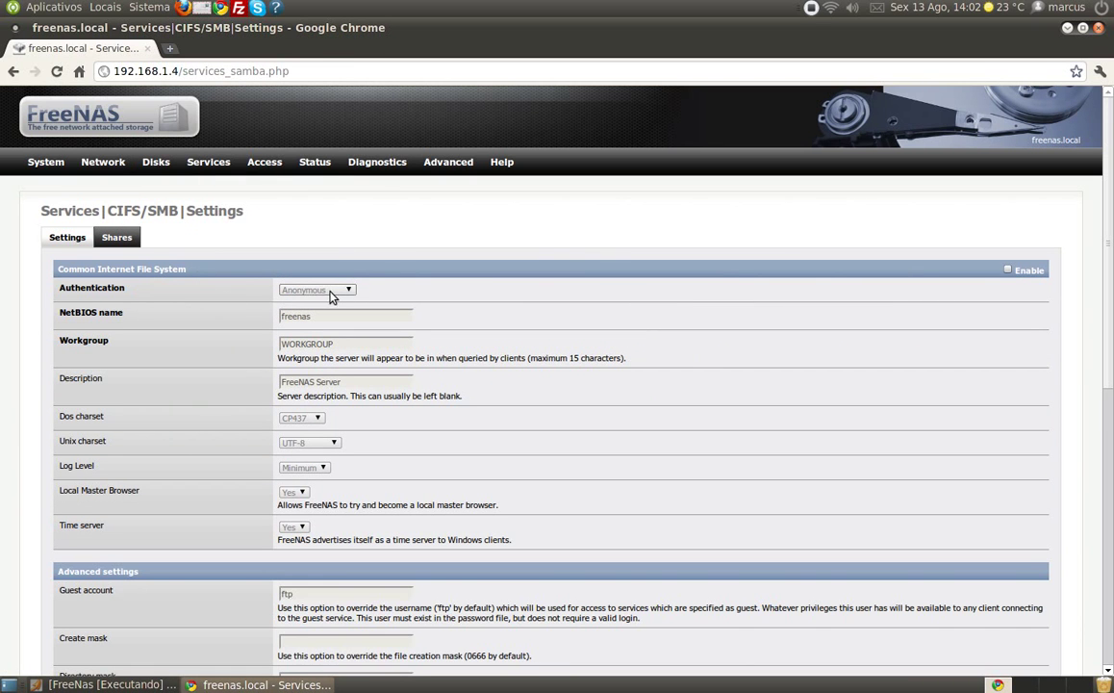
click(1009, 270)
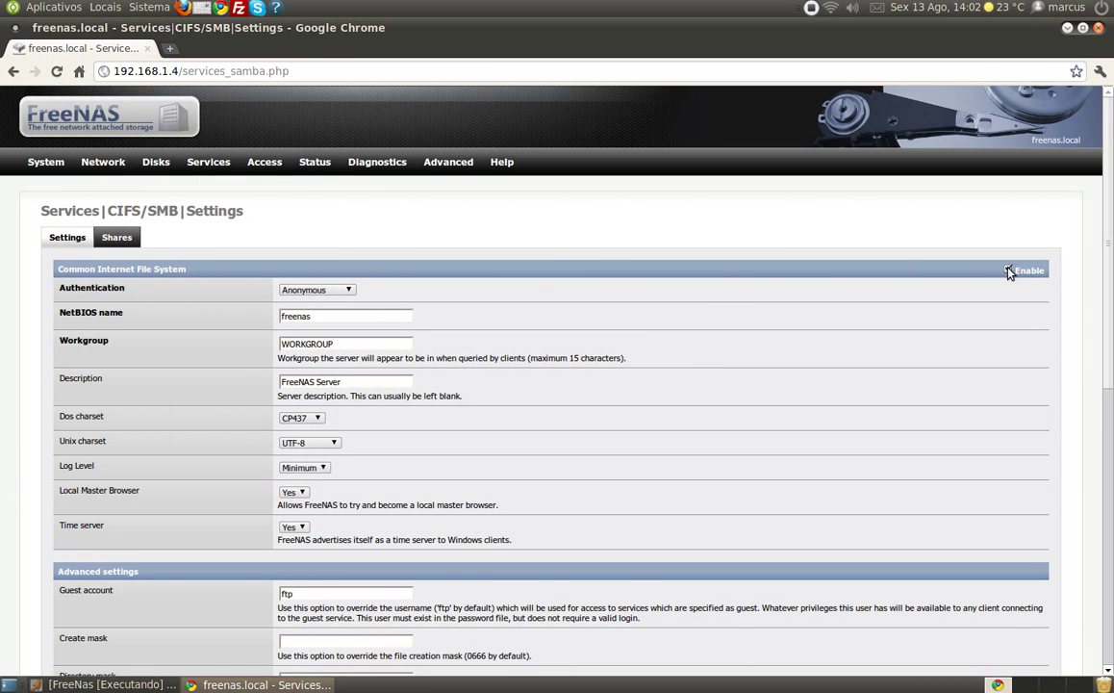
drag(350, 344, 195, 344)
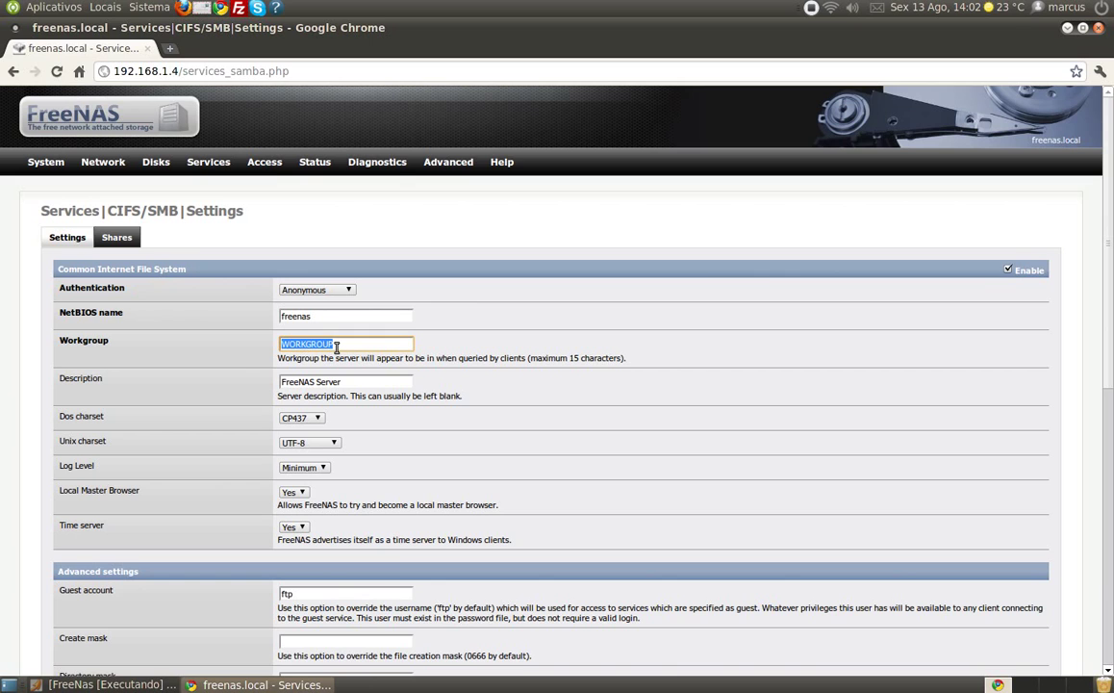
text(CASA)
- Keep Anonymous authentication, set DOS charset CP850, and save and restart the service
click(344, 289)
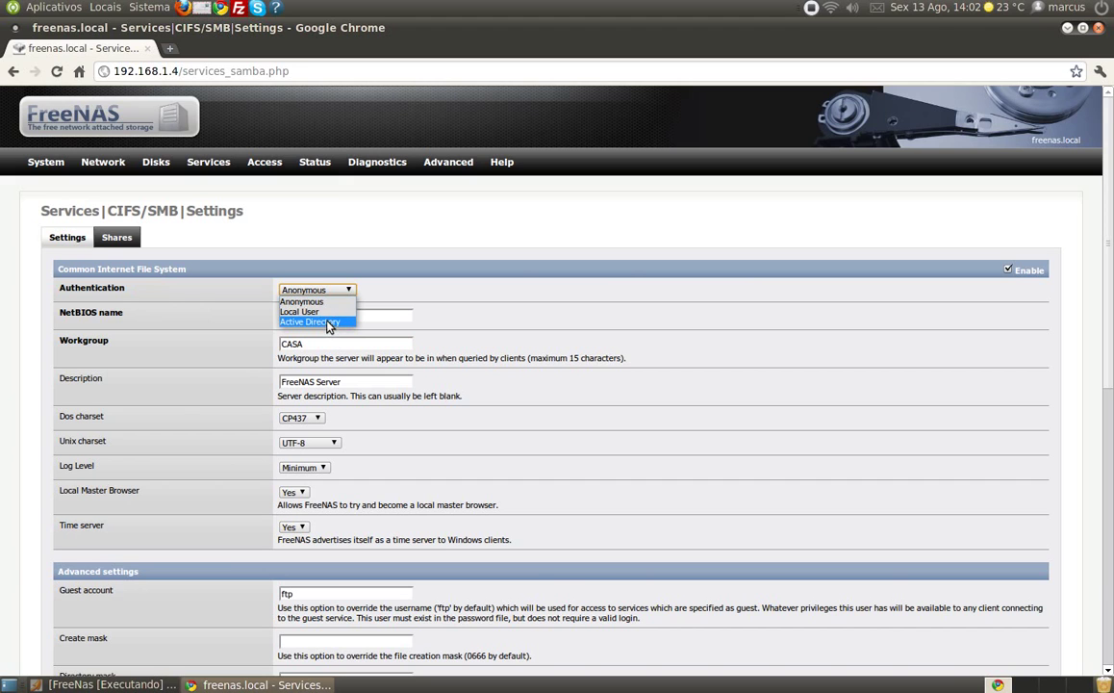
click(324, 303)
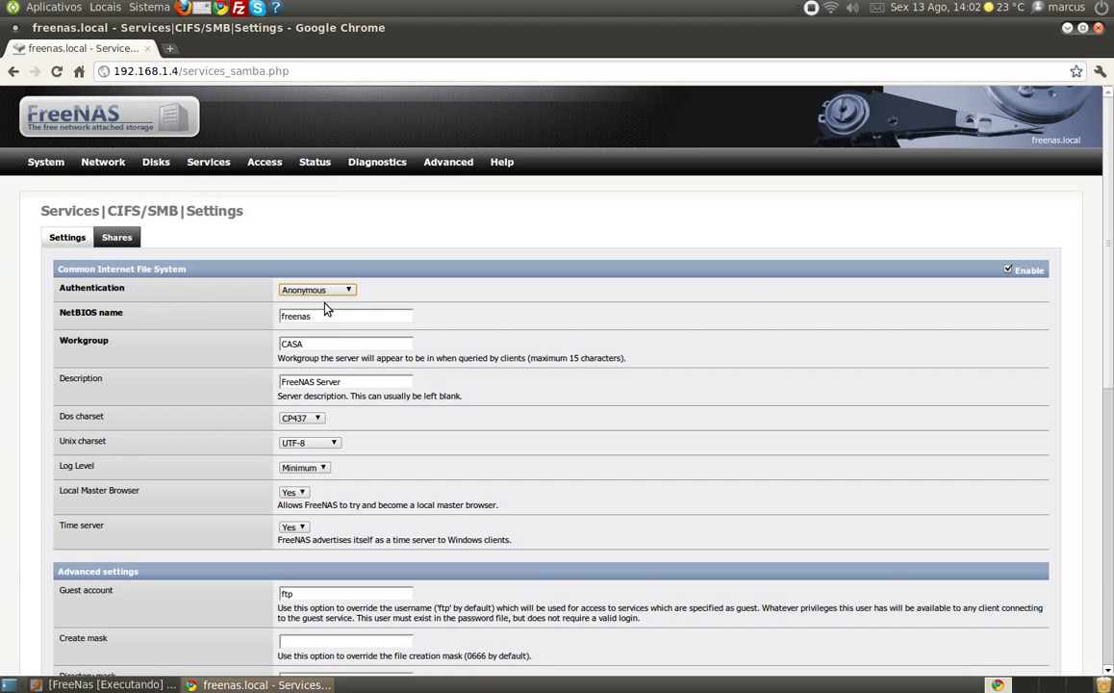
click(334, 348)
scroll(334, 352, down, 3)
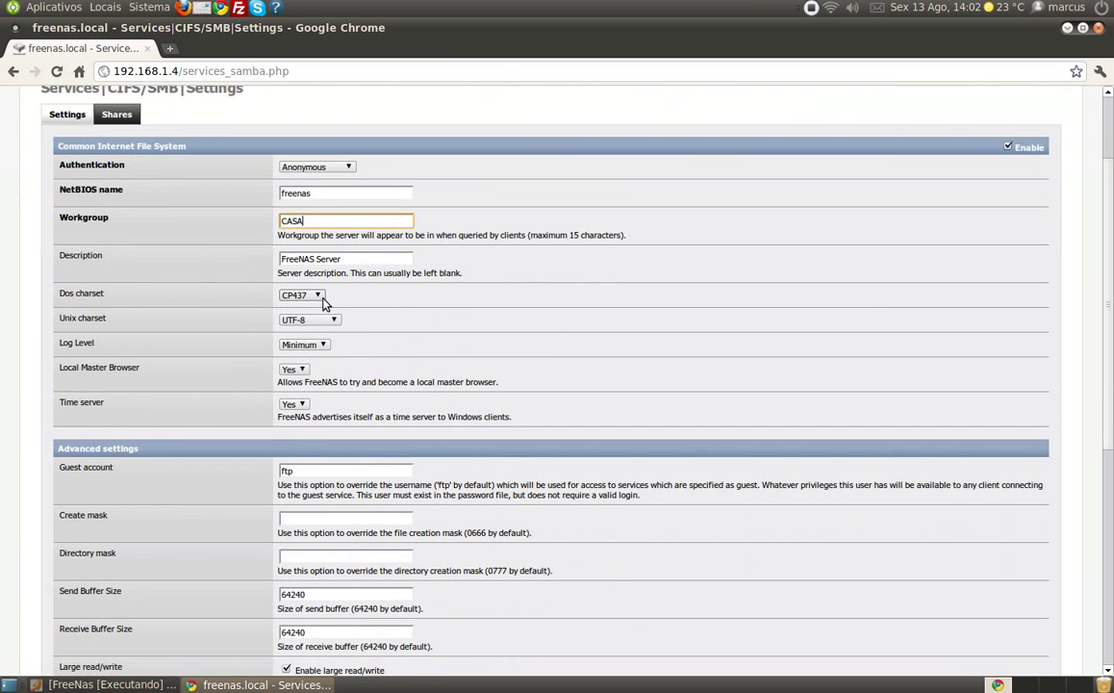
click(323, 301)
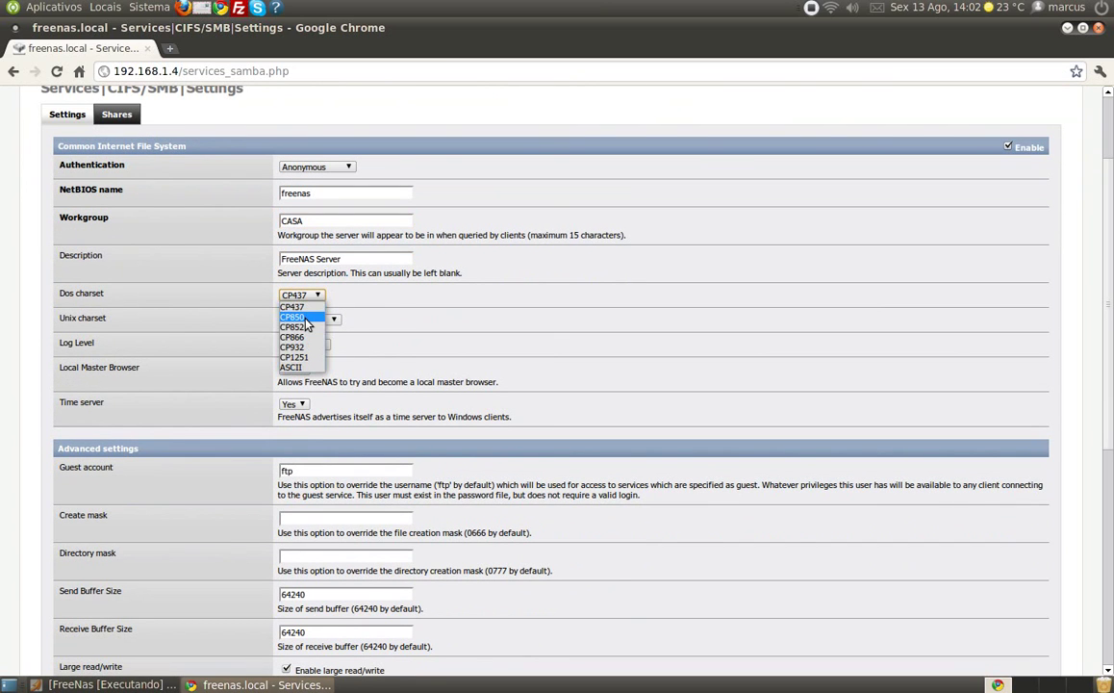
click(304, 318)
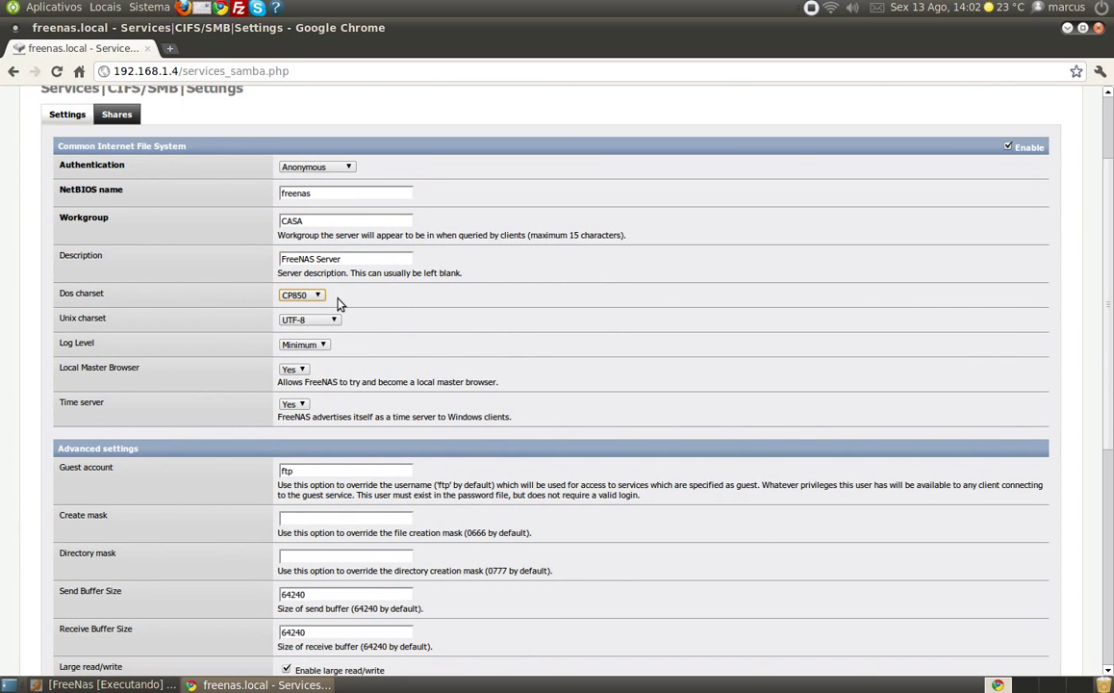
scroll(336, 304, down, 10)
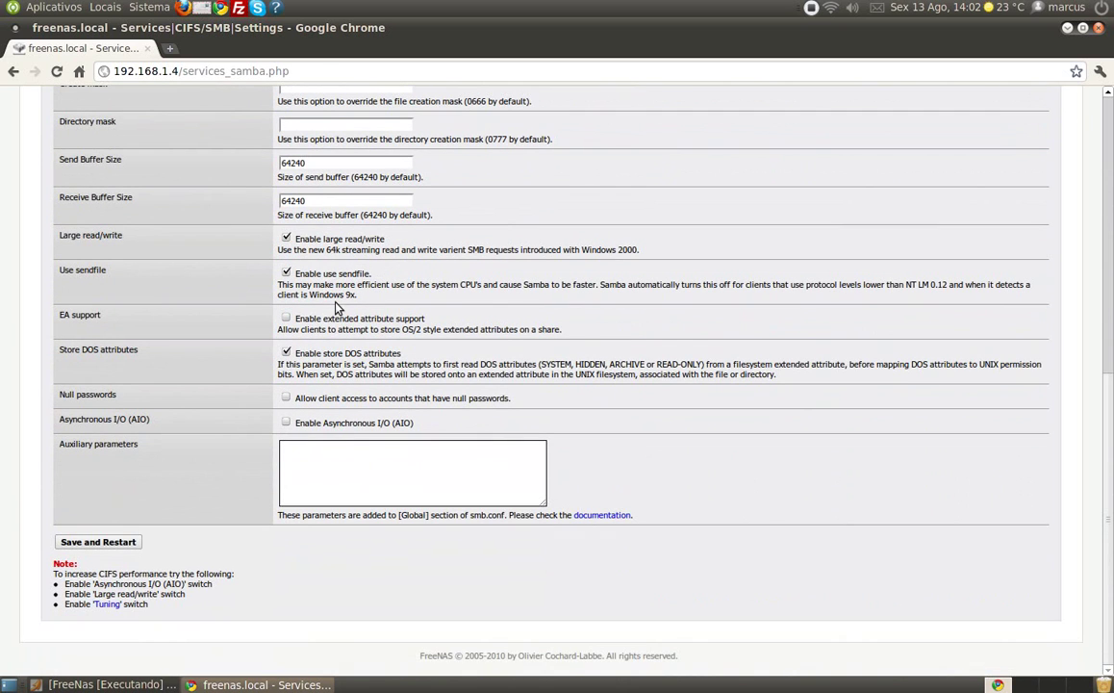
click(107, 544)
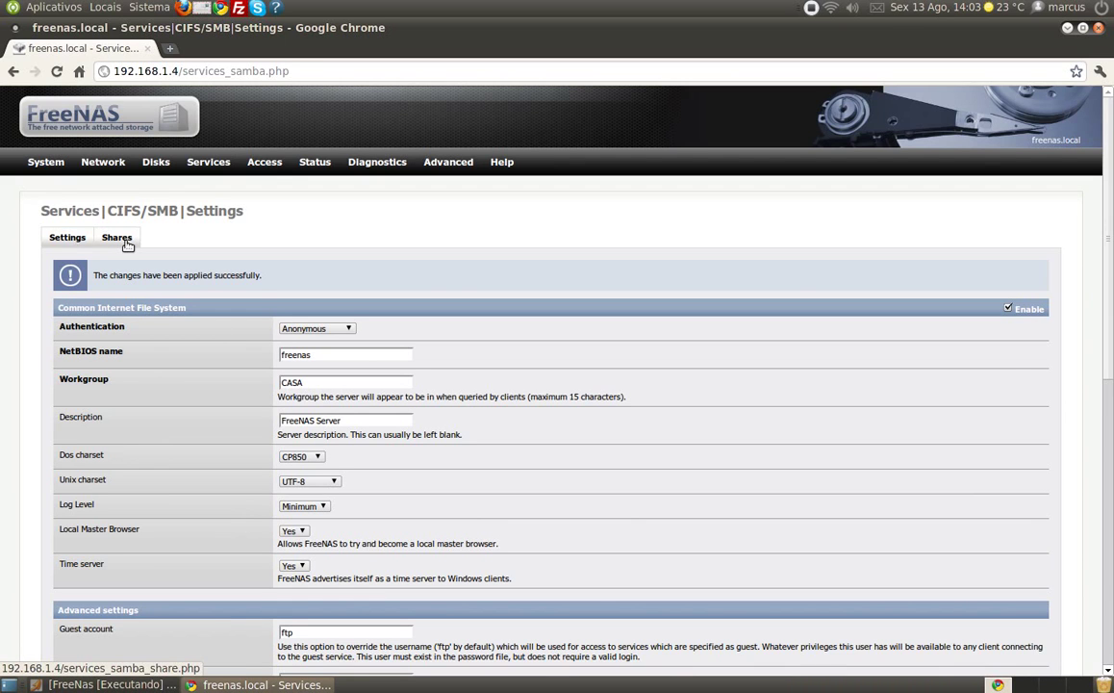
- Add a new share named MeuServidor with the comment 'Meu Servidor de Arquivos'
click(124, 243)
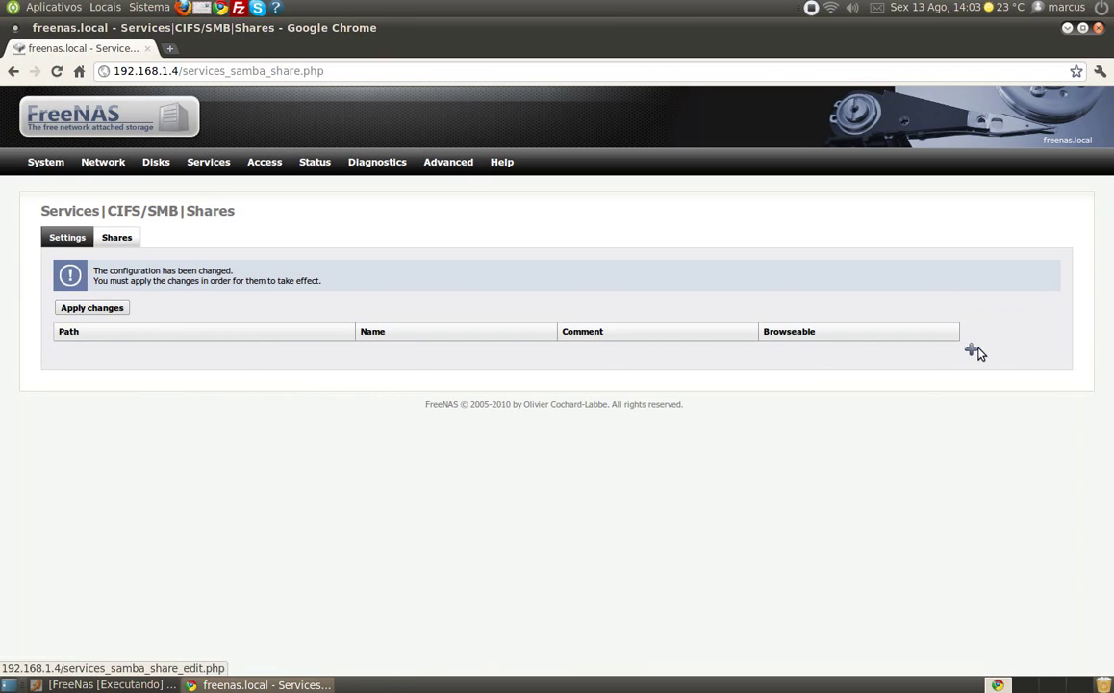
click(972, 351)
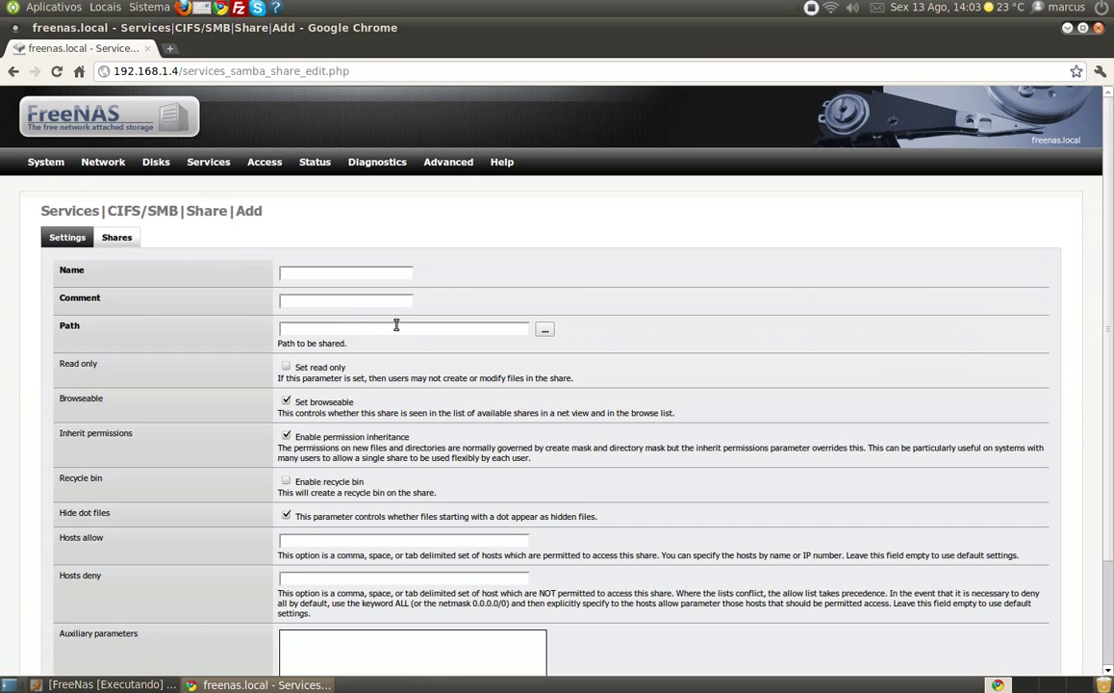
click(338, 275)
text(MeuServidor)
click(339, 301)
text(Meu )
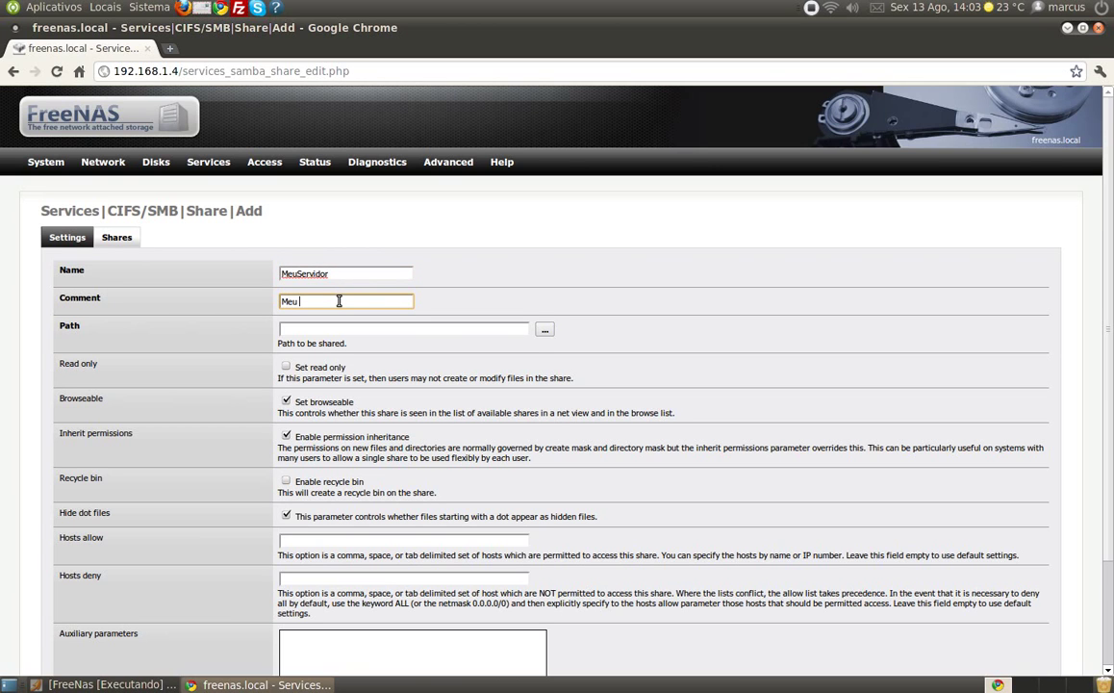
text(Servidor de Arquivos)
- Select /mnt/Servidor/ as the path for the MeuServidor share
click(544, 331)
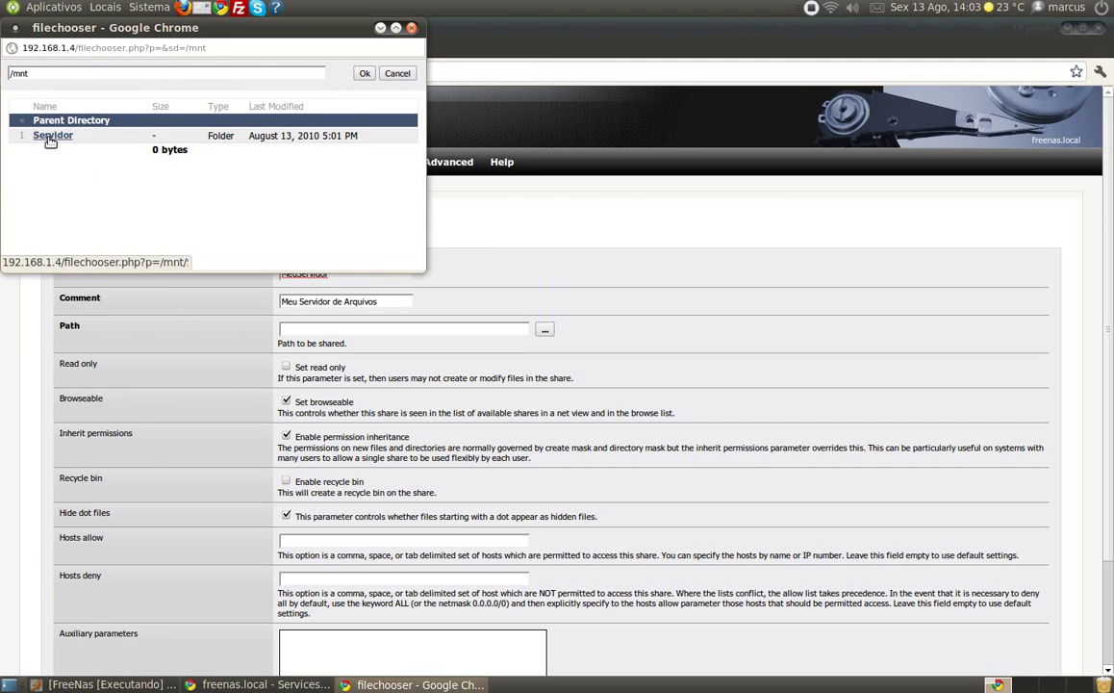
click(51, 138)
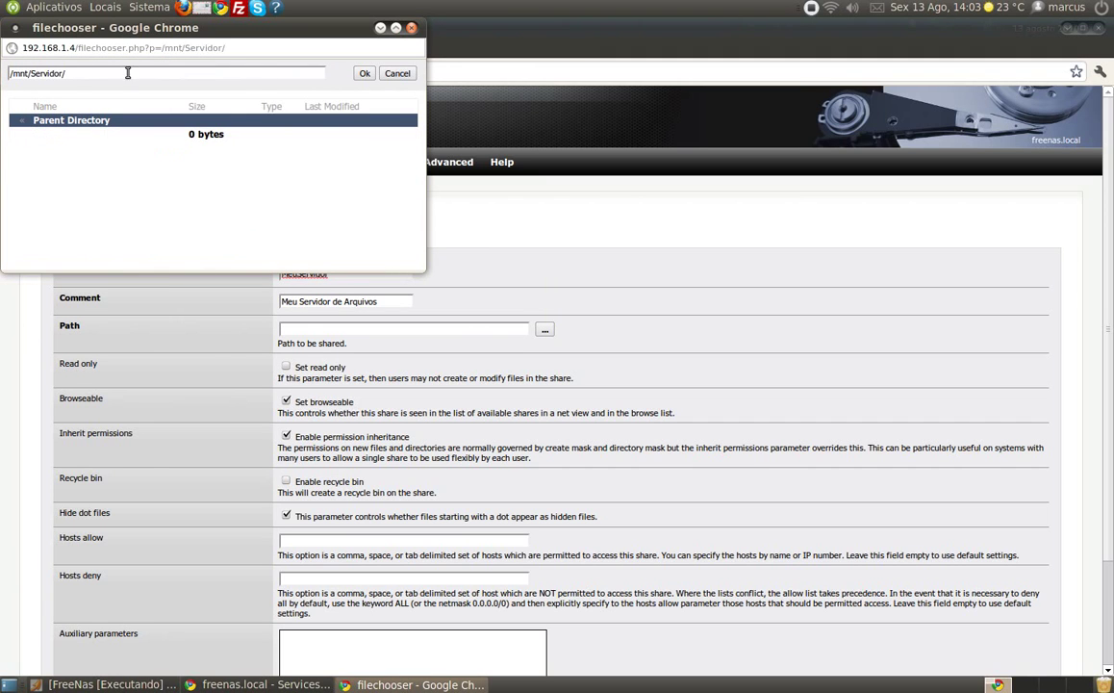
click(363, 74)
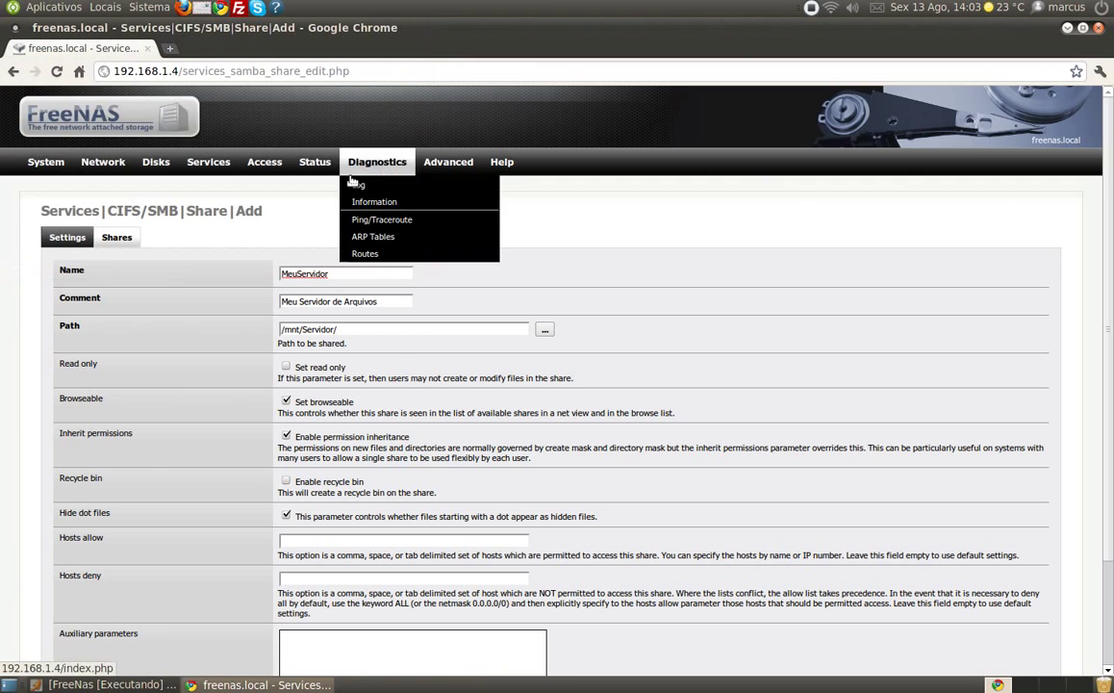
scroll(401, 370, down, 2)
scroll(401, 371, down, 1)
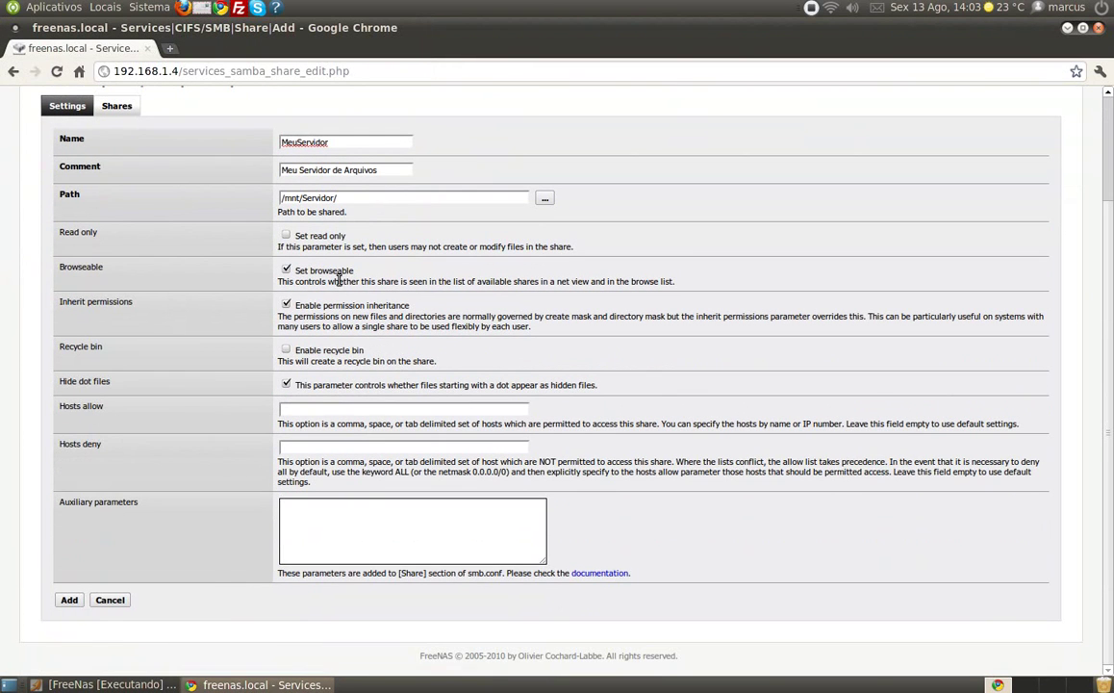
- Set Hosts allow to ALL, add the share, apply the changes, and minimize Chrome
click(288, 409)
text(ALL)
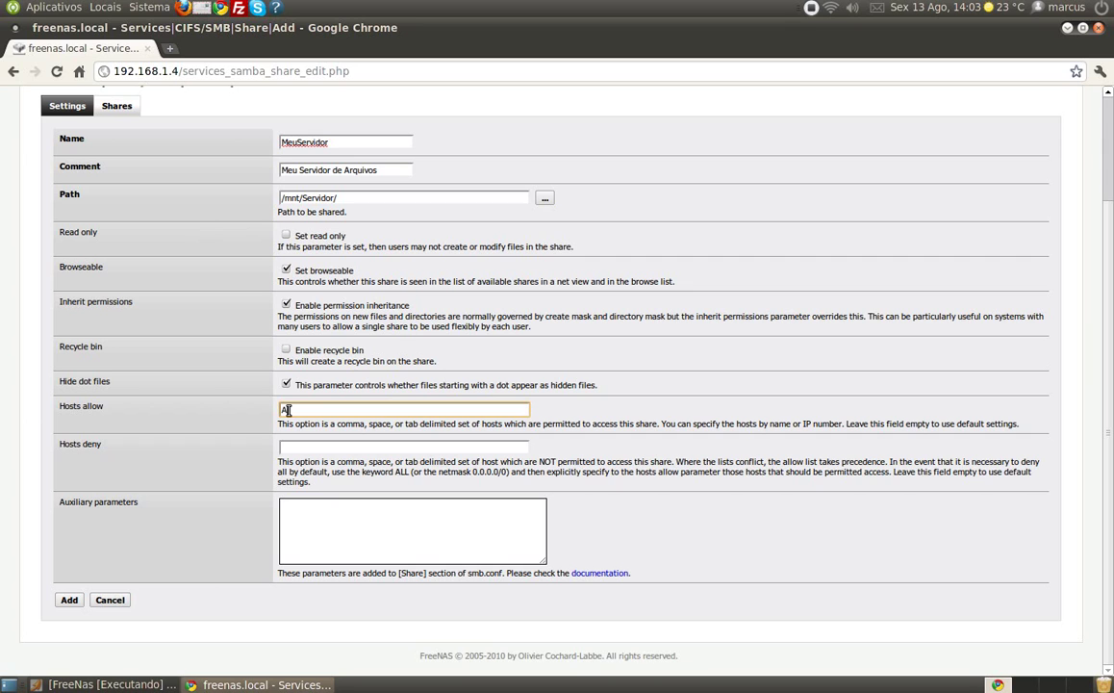
key(BackSpace)
key(BackSpace)
key(BackSpace)
text(192.168.1.)
key(BackSpace)
key(BackSpace)
key(BackSpace)
key(BackSpace)
key(BackSpace)
key(BackSpace)
key(BackSpace)
key(BackSpace)
key(BackSpace)
text(ALL)
click(67, 602)
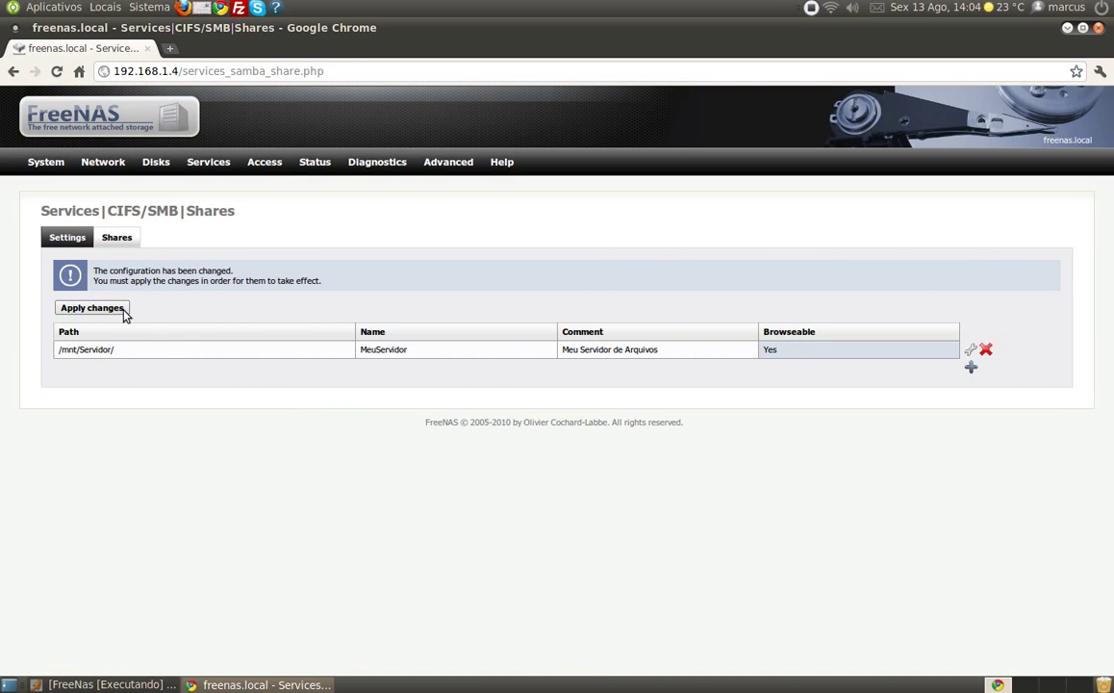
click(124, 309)
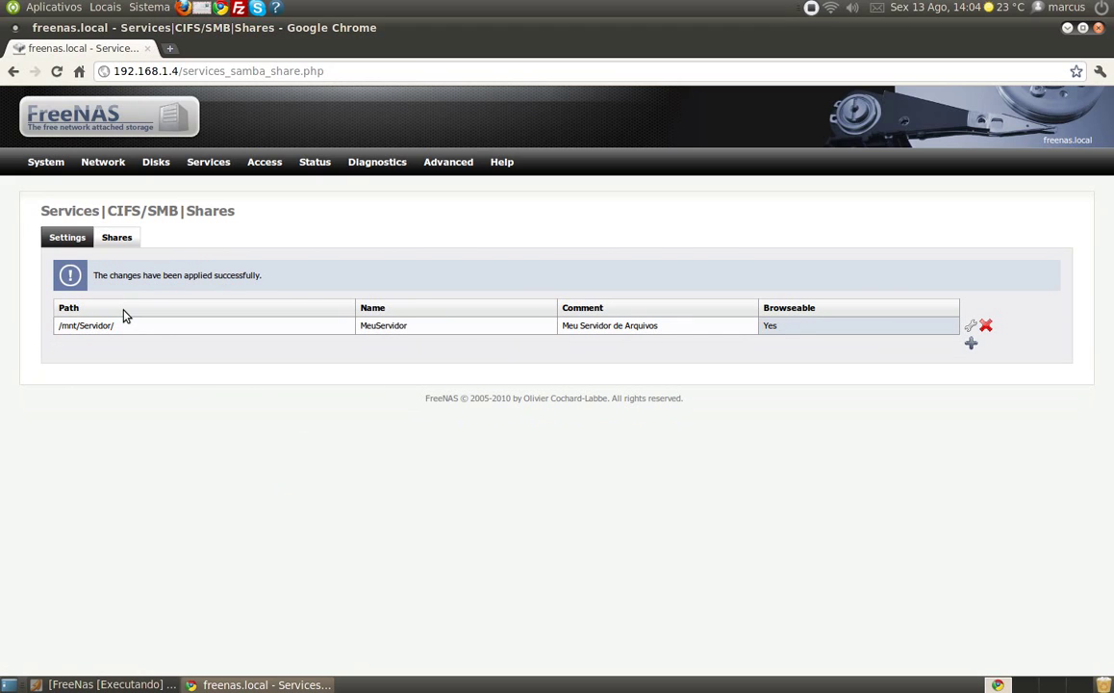
click(1067, 27)
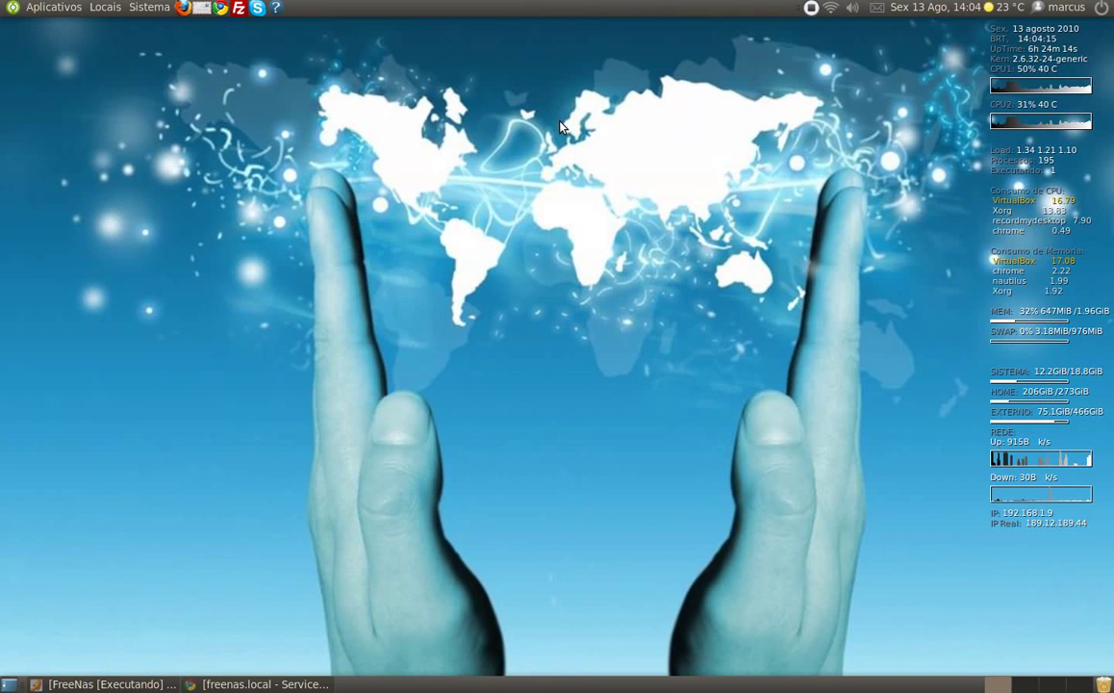
- Browse Locais > Rede in Nautilus and open the freenas server
click(102, 7)
click(114, 29)
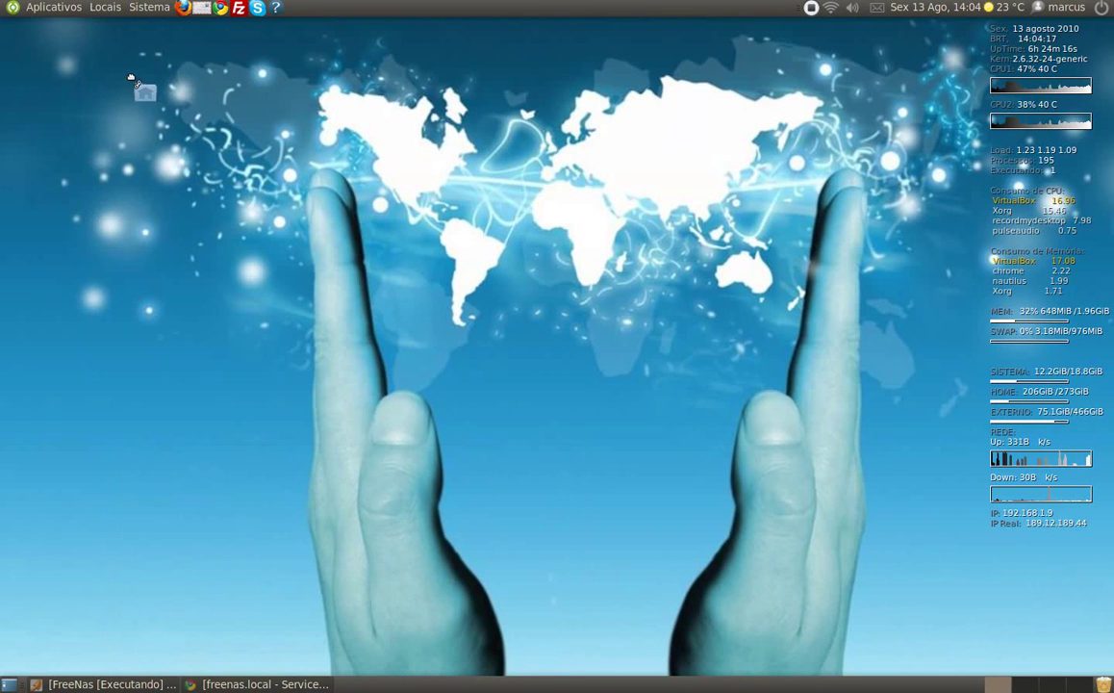
click(108, 8)
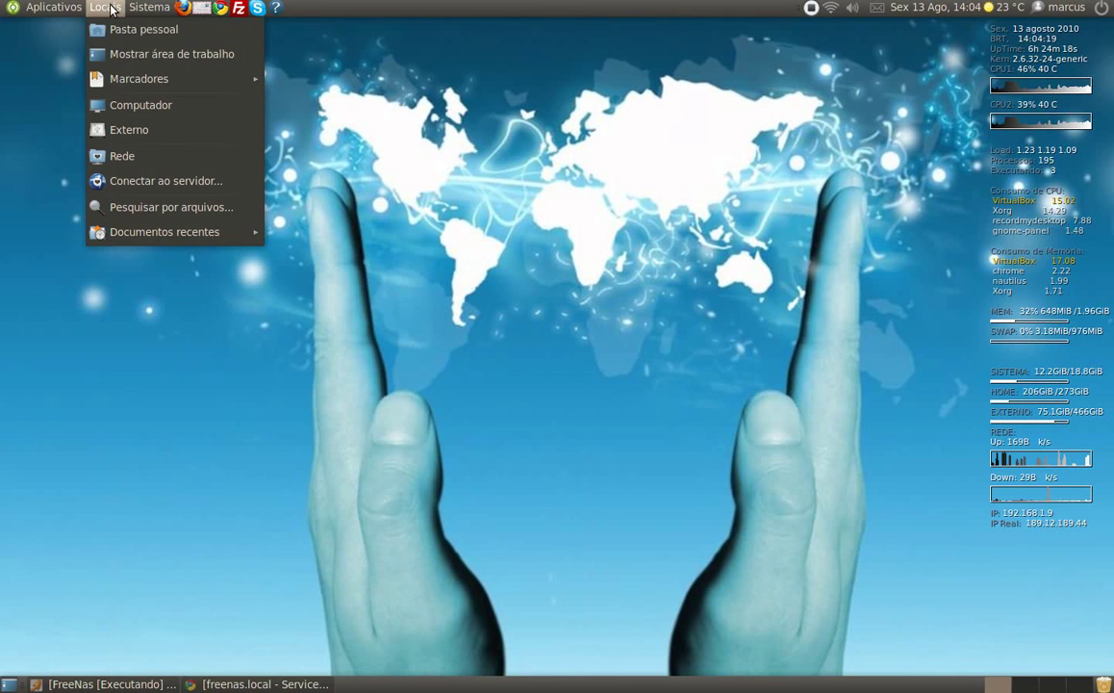
click(177, 157)
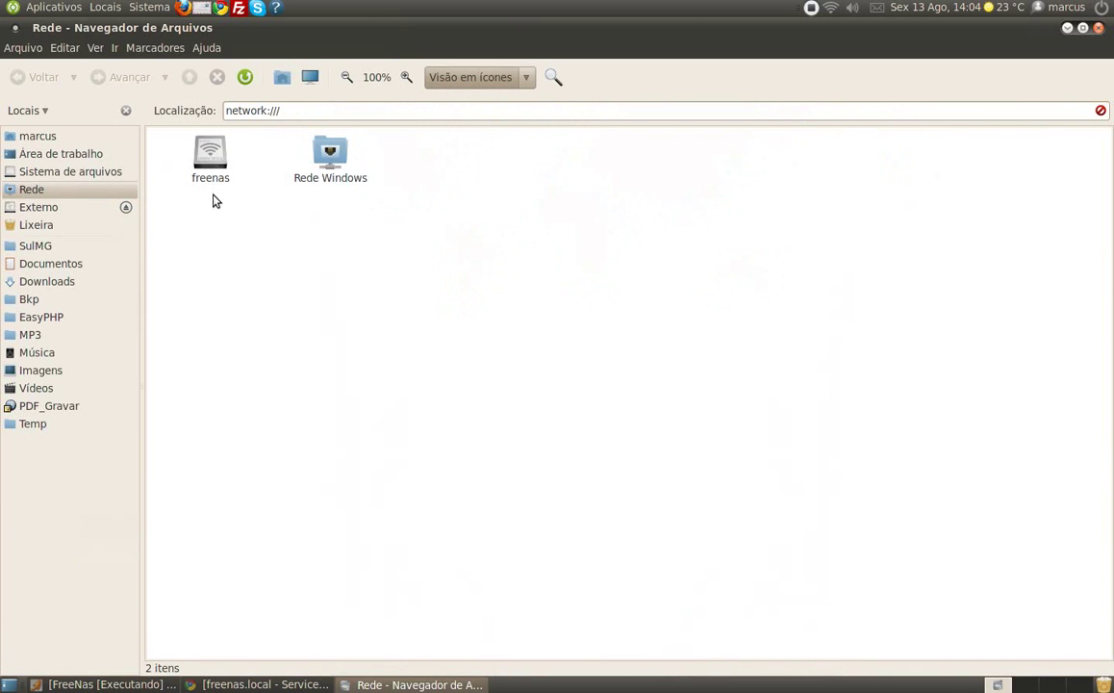
click(211, 171)
double_click(211, 160)
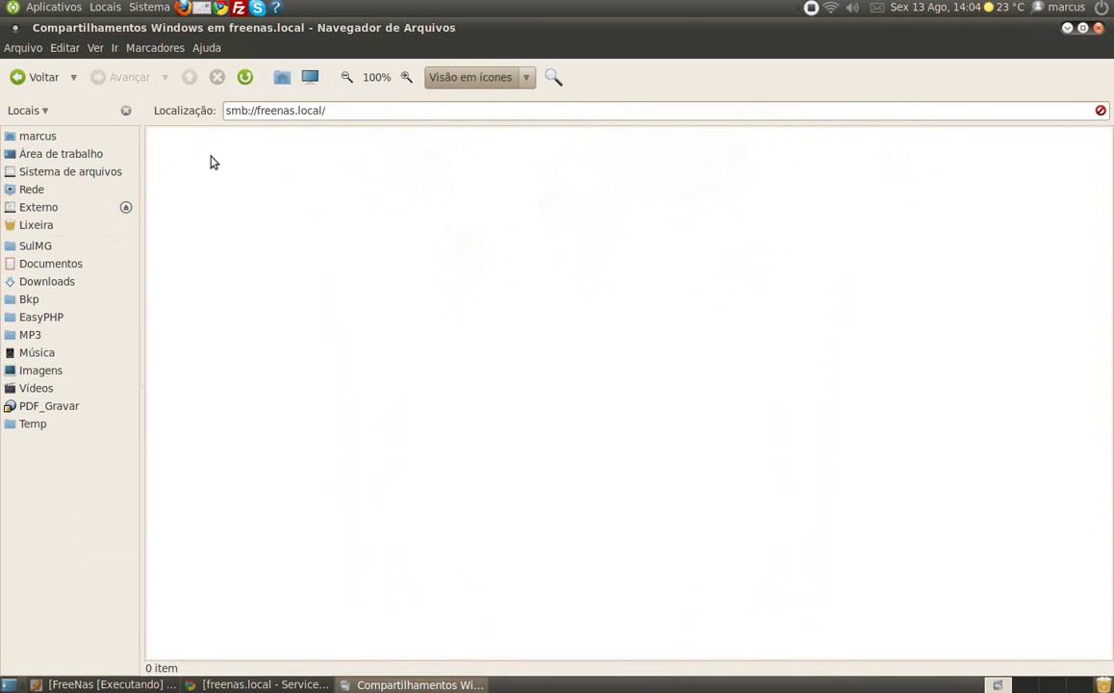
- Reload the freenas listing until the MeuServidor share appears, then select it
click(246, 78)
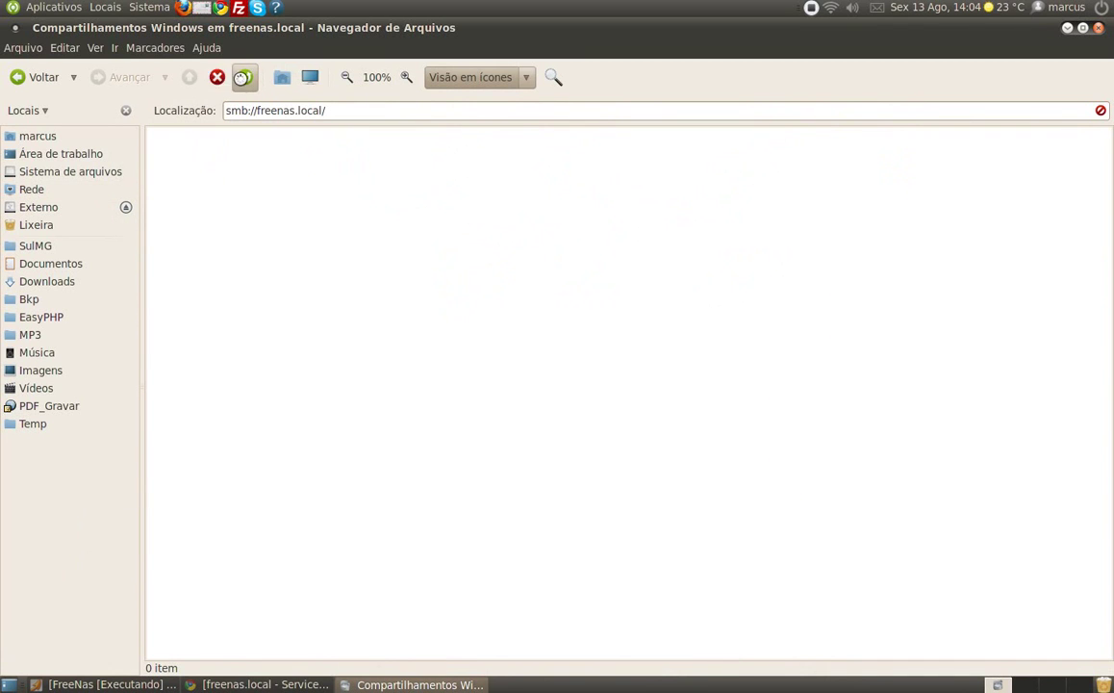
click(39, 190)
double_click(219, 159)
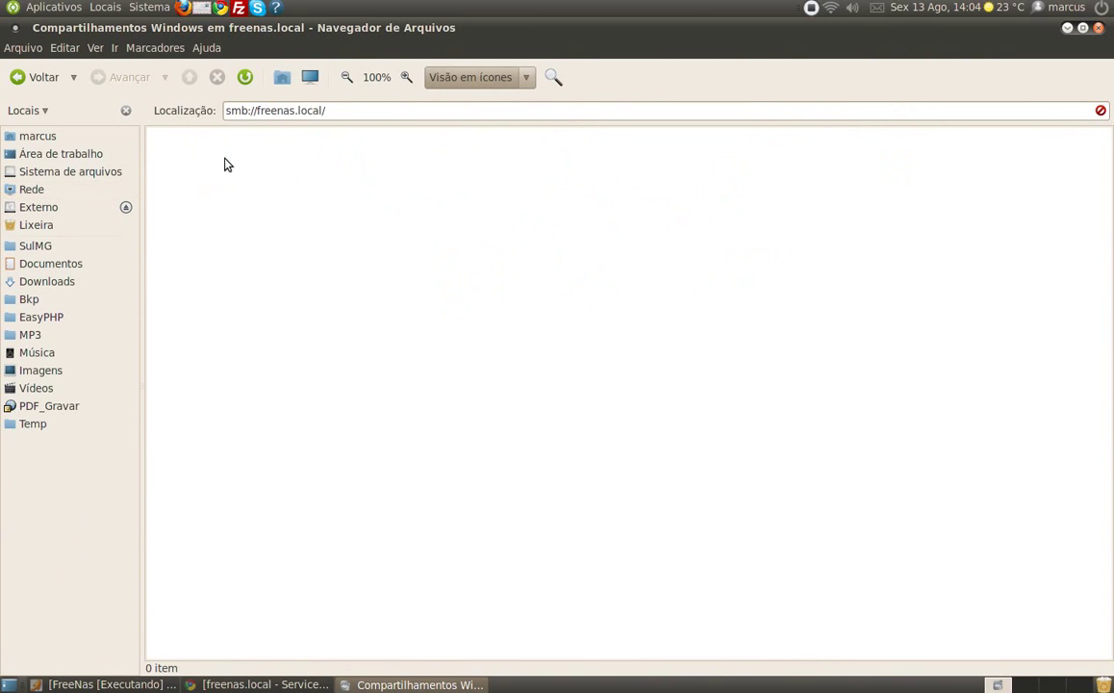
click(236, 684)
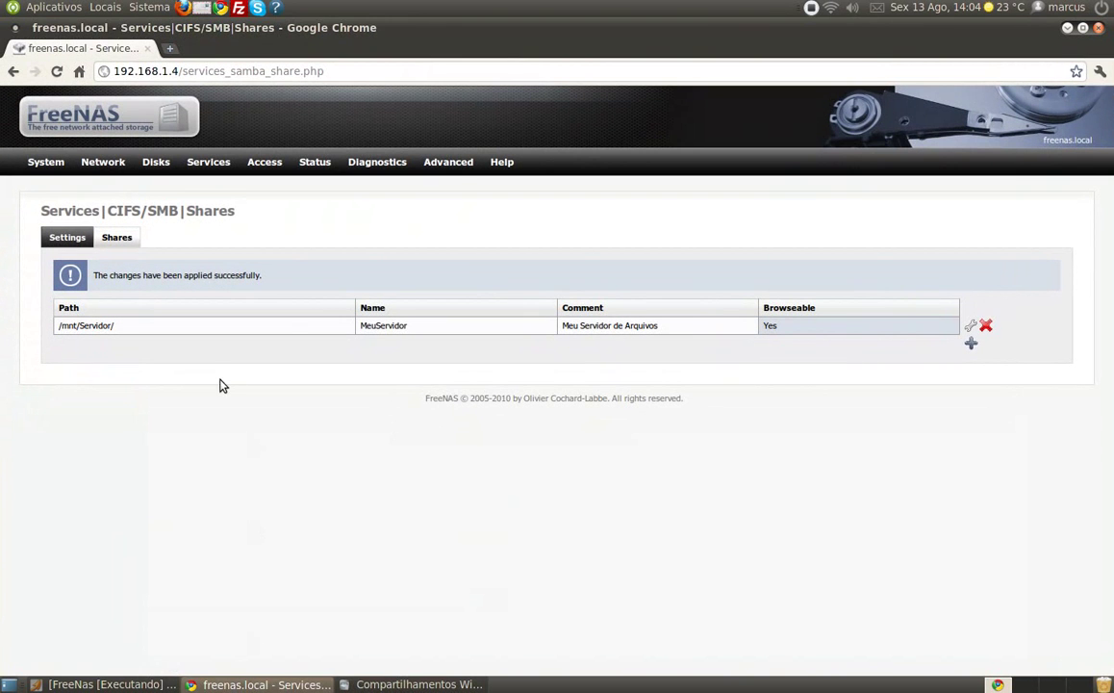
click(418, 684)
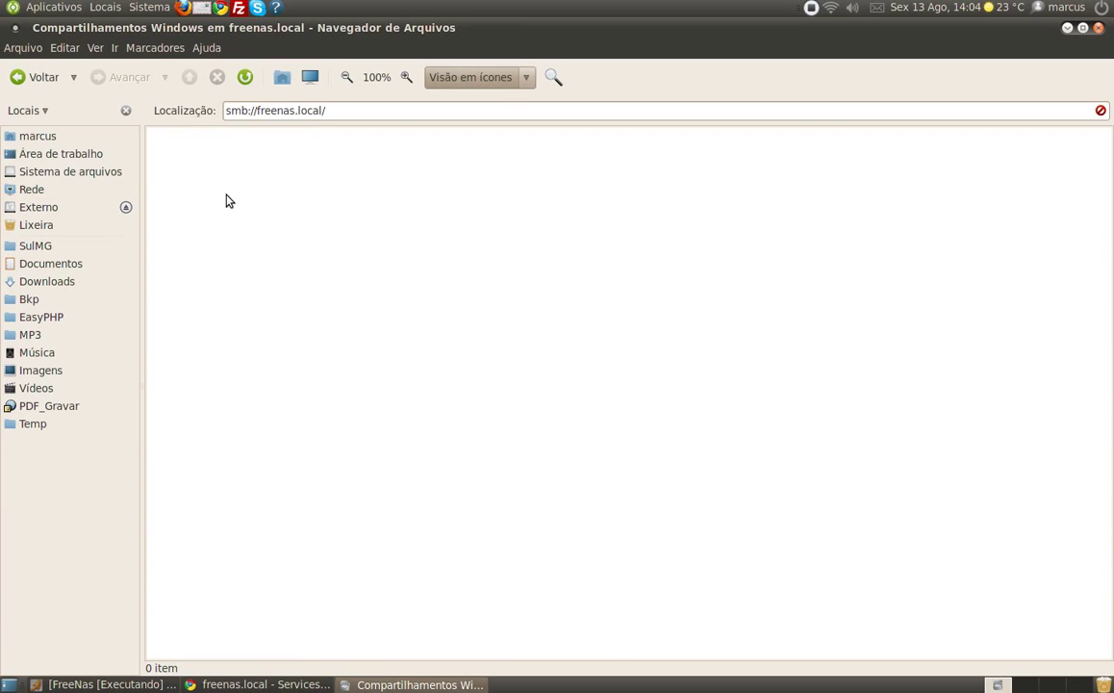
click(243, 77)
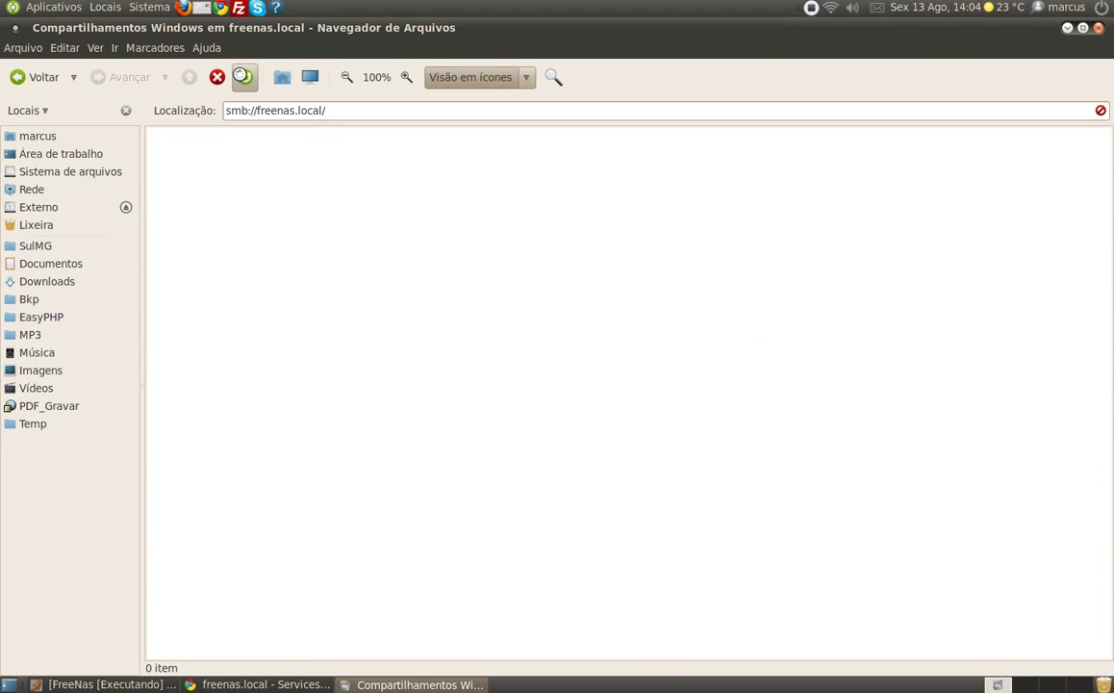
click(216, 169)
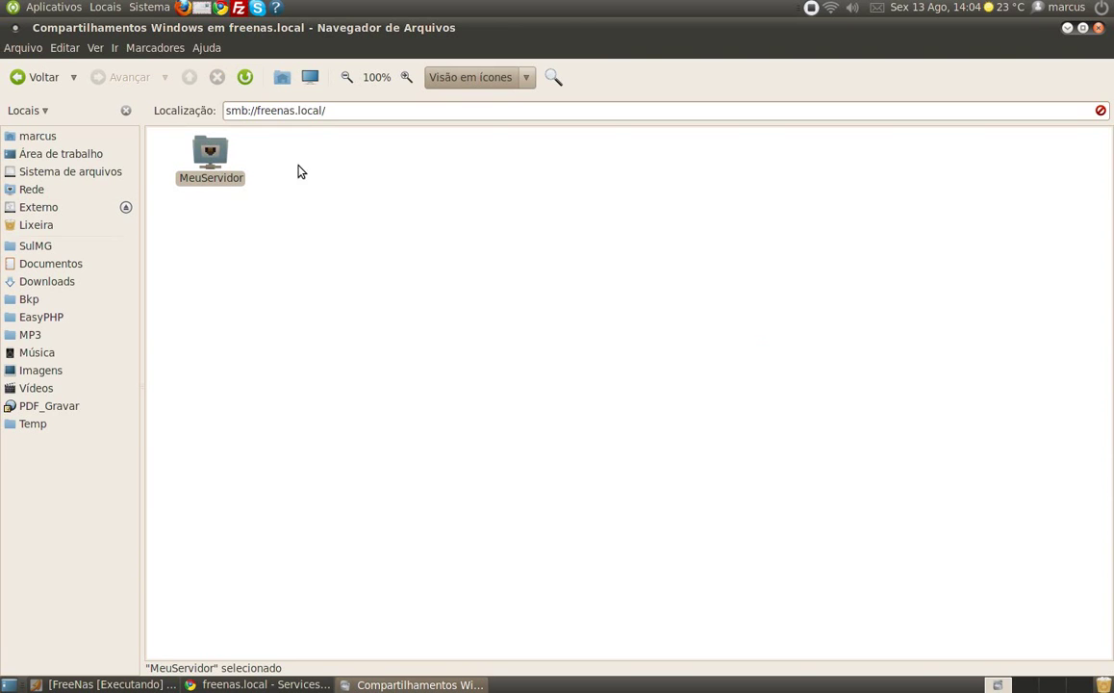
- Open MeuServidor and create a folder named Teste in it
double_click(210, 157)
right_click(215, 174)
click(244, 179)
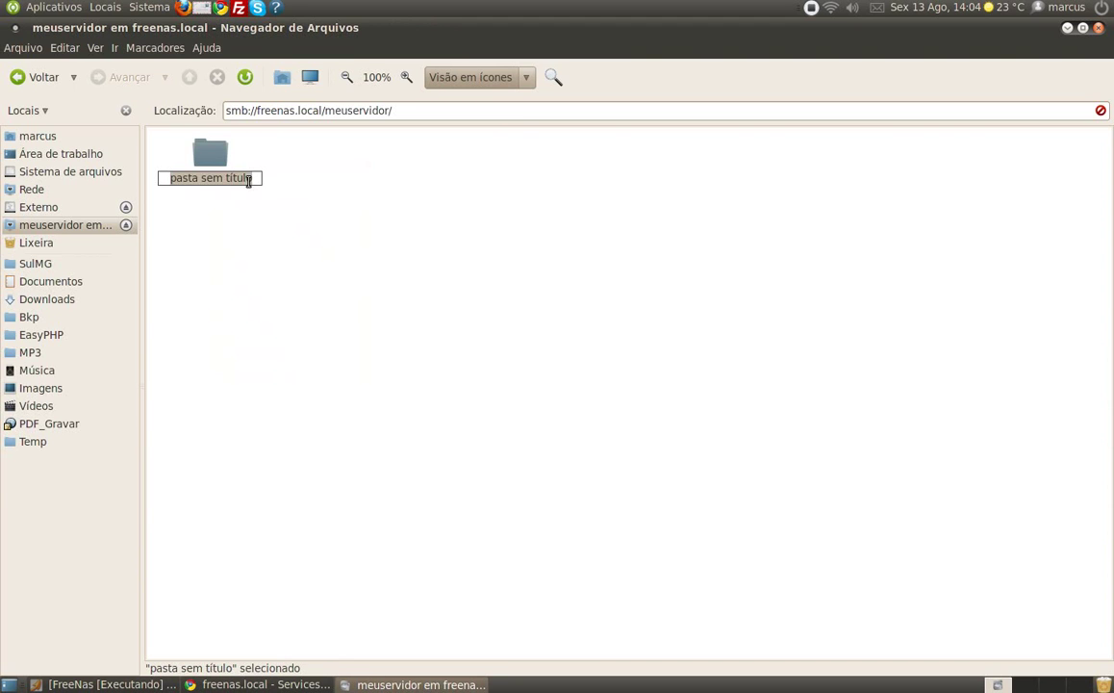
text(Teste)
key(Return)
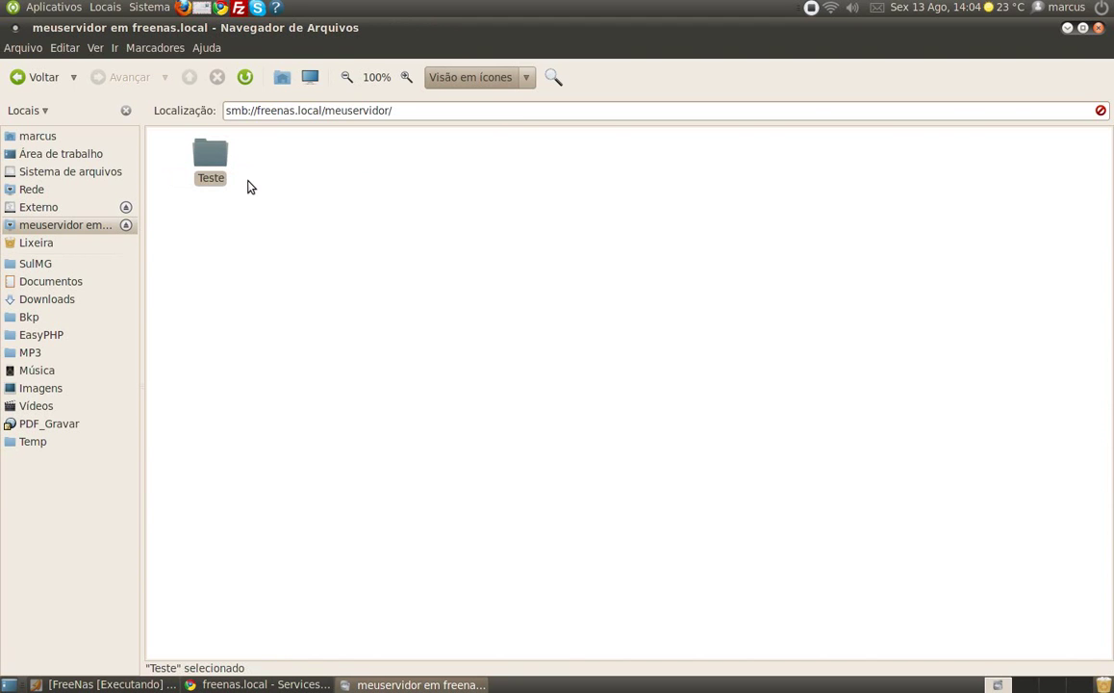
- Inside Teste, create an empty file named teste
double_click(198, 154)
right_click(229, 188)
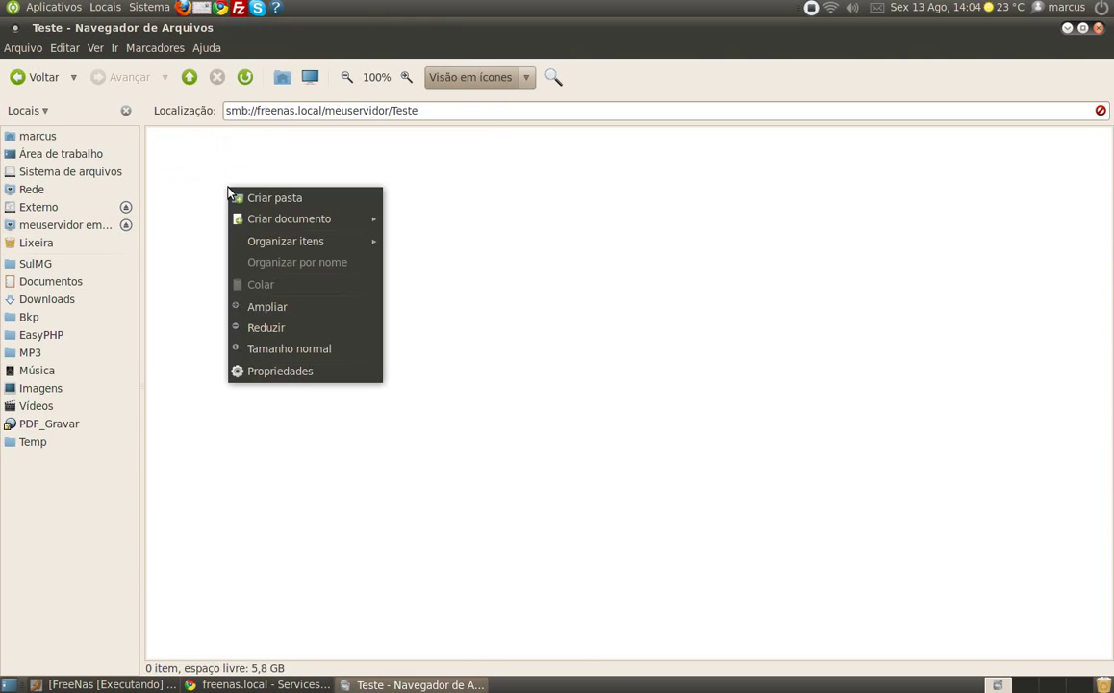
mouse_move(366, 219)
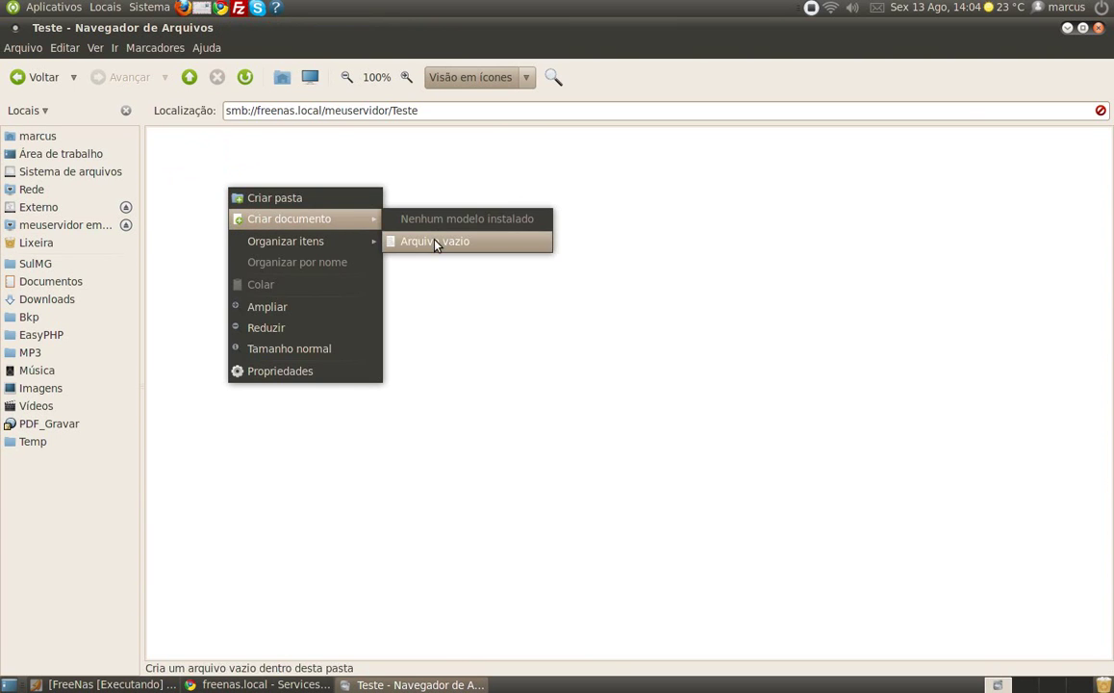
click(435, 242)
text(teste)
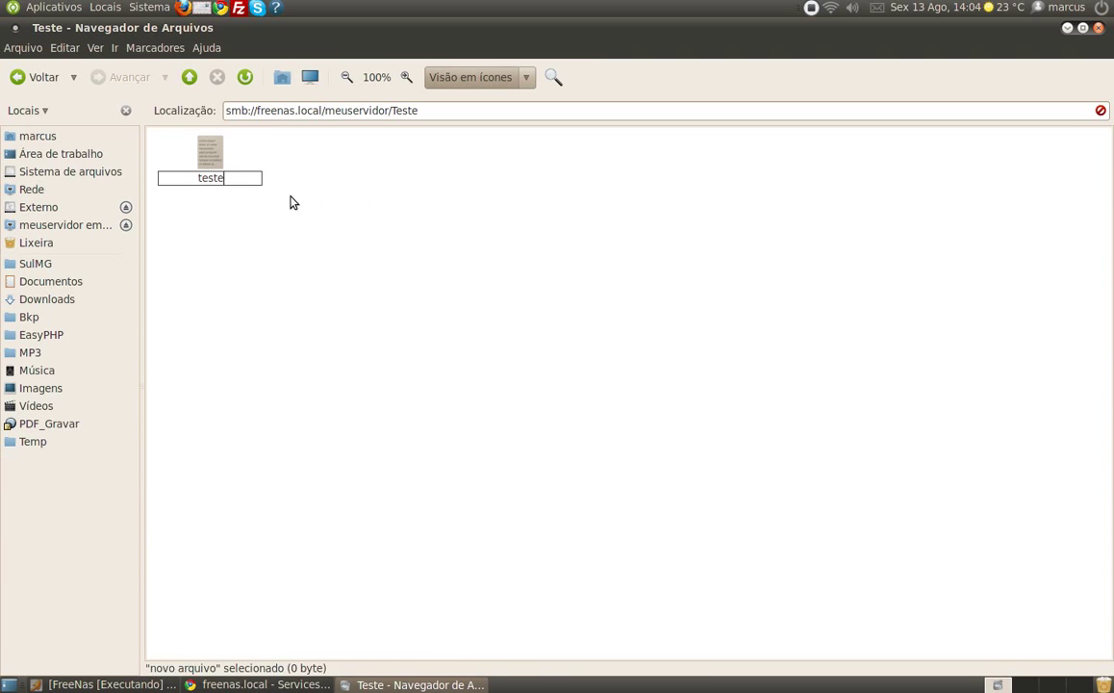
key(Return)
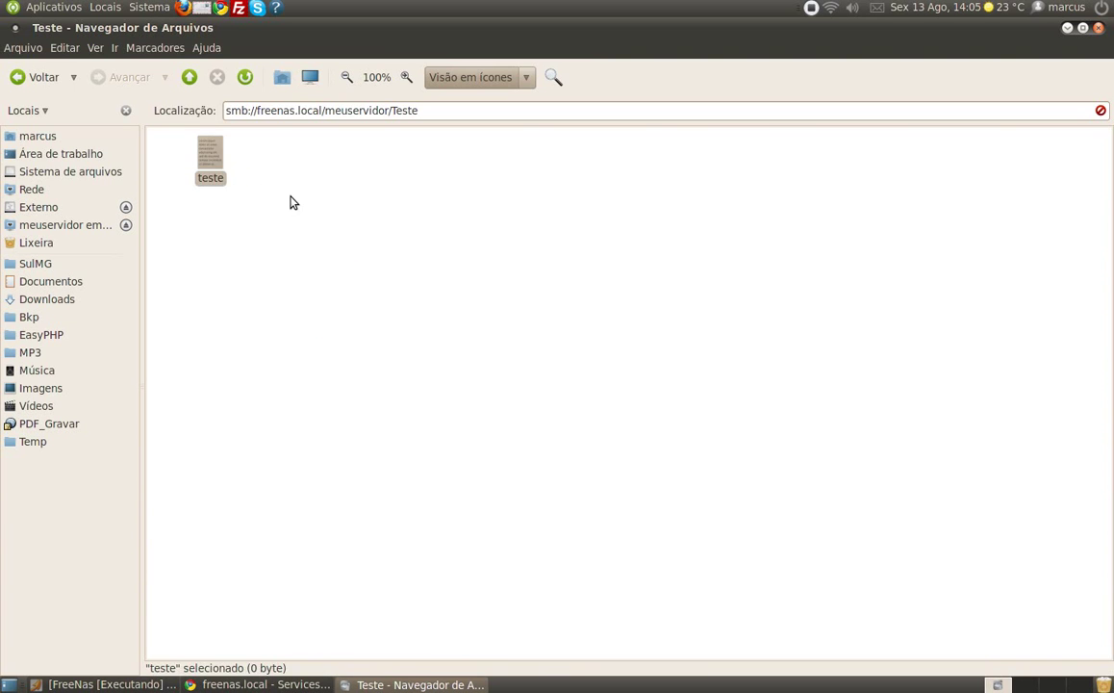
- Open the teste file with gedit after dismissing the unknown file type error
right_click(216, 165)
click(269, 182)
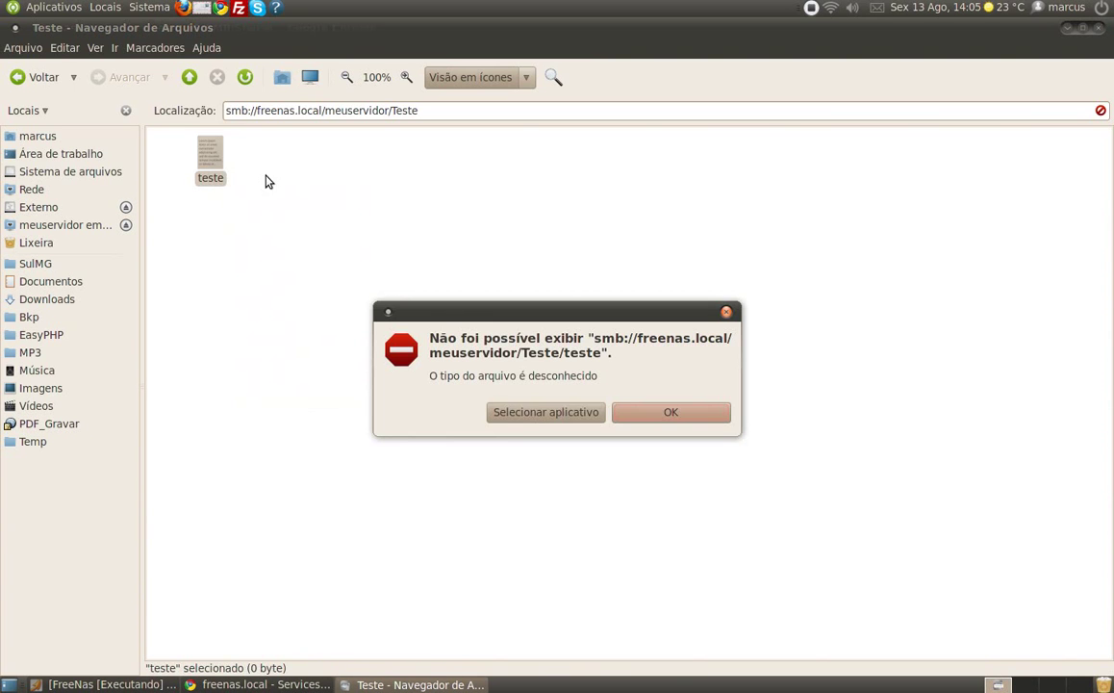
click(651, 415)
right_click(218, 167)
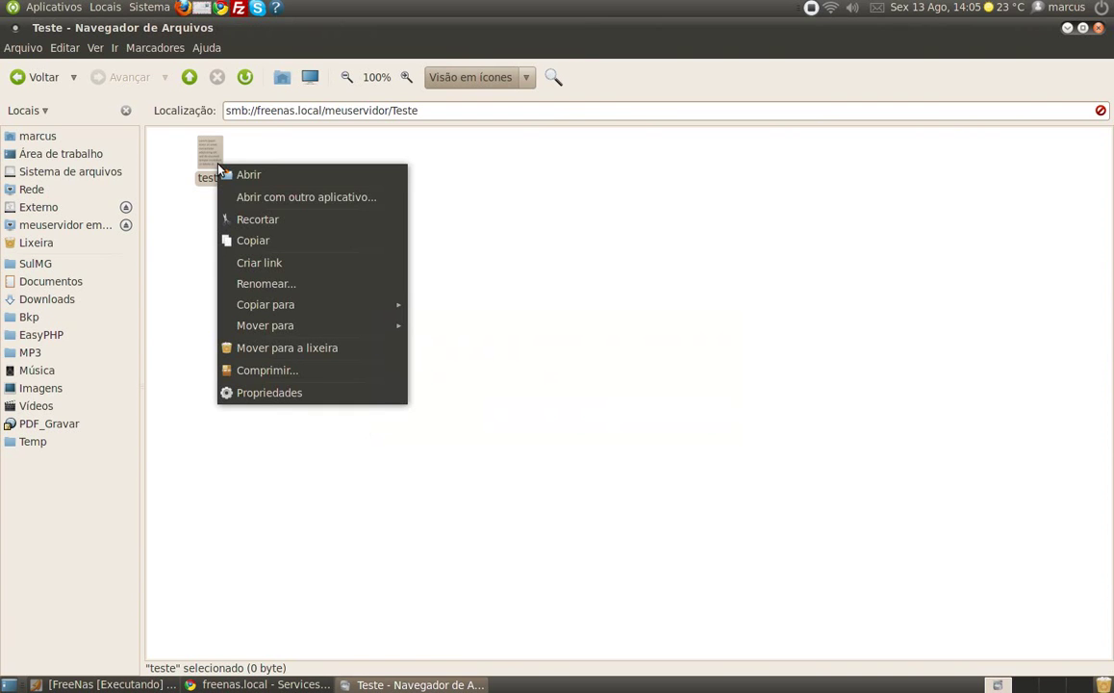
click(265, 197)
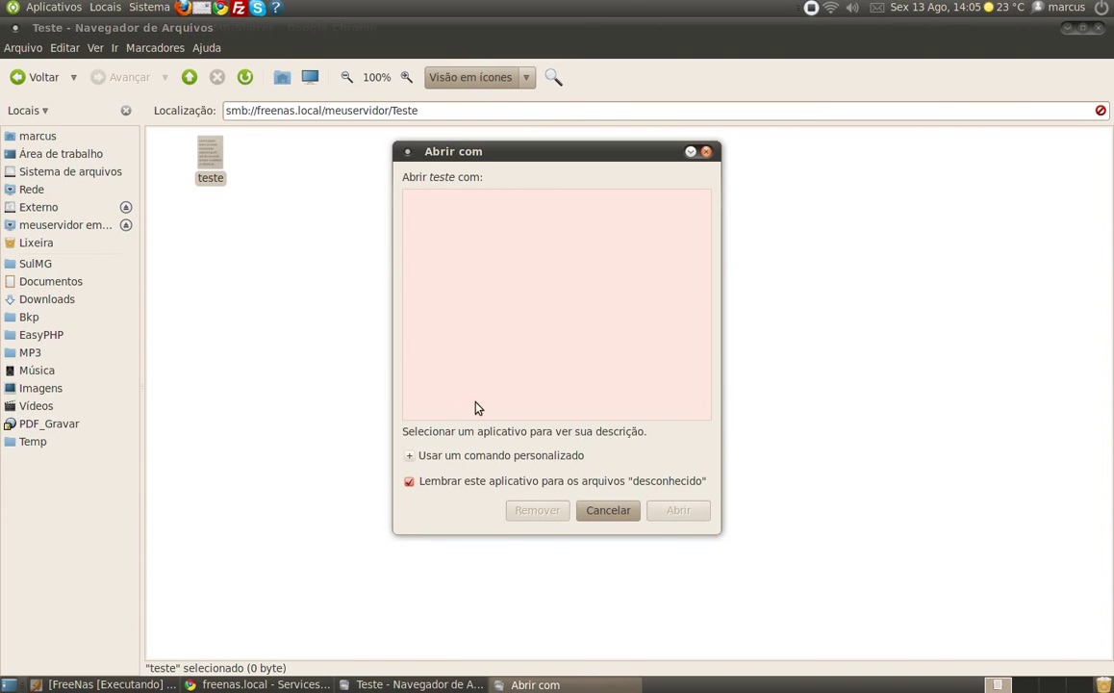
scroll(460, 318, down, 5)
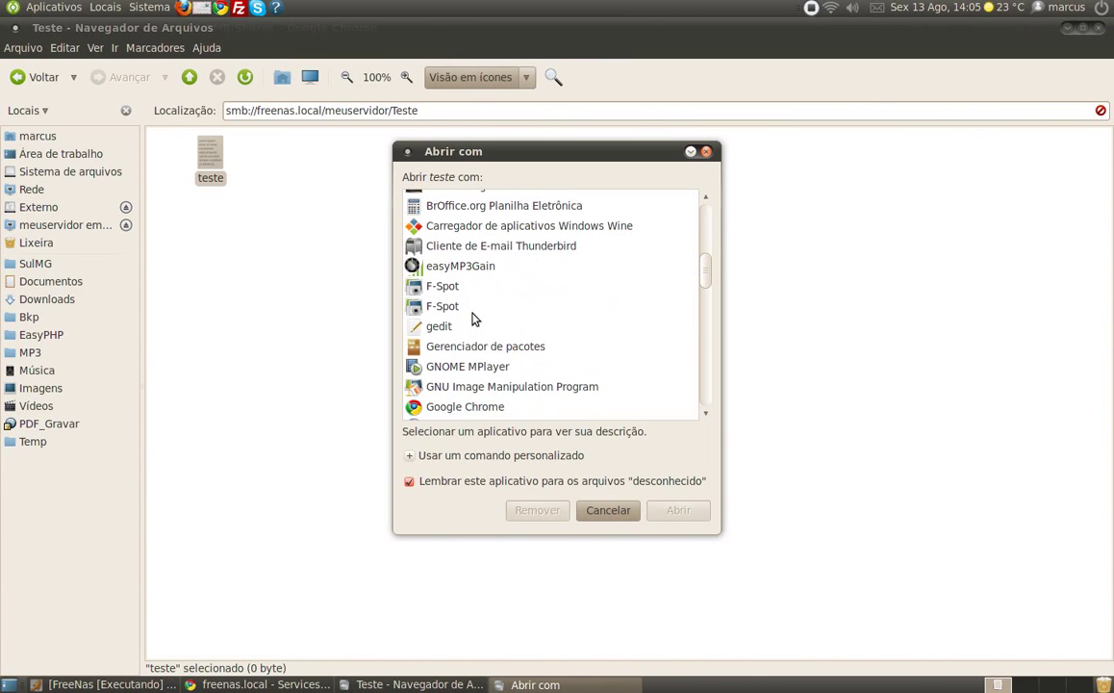
click(440, 327)
click(681, 512)
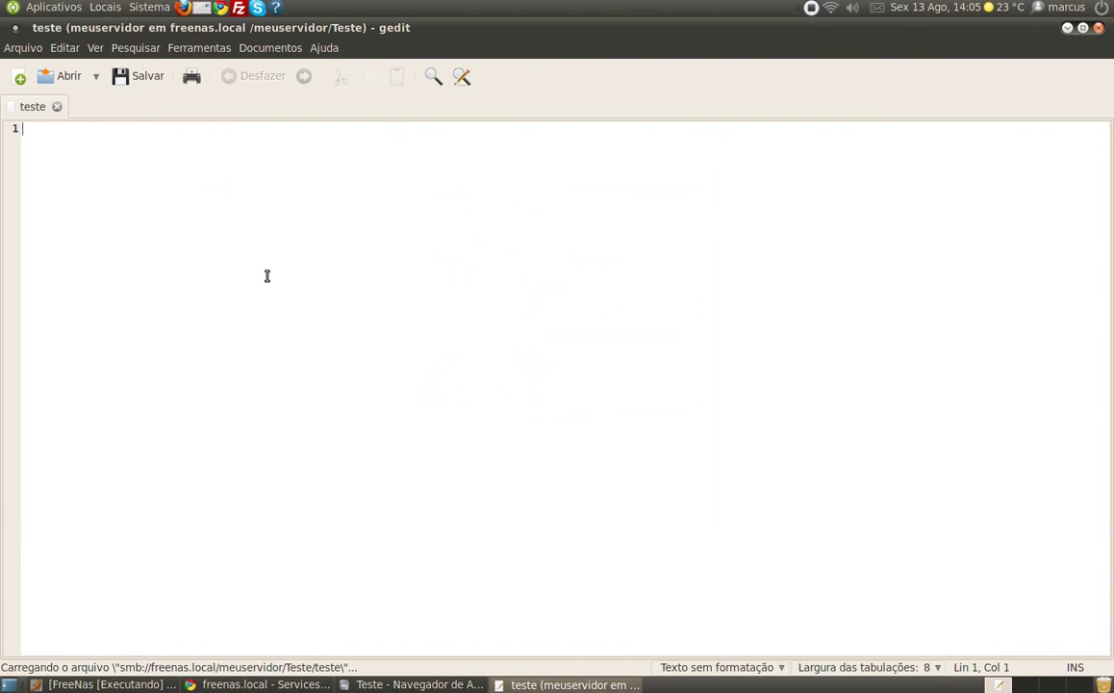
- Write 'Arquivo de teste' in the file, save it, and close gedit
text(Arquivo de teste)
click(132, 77)
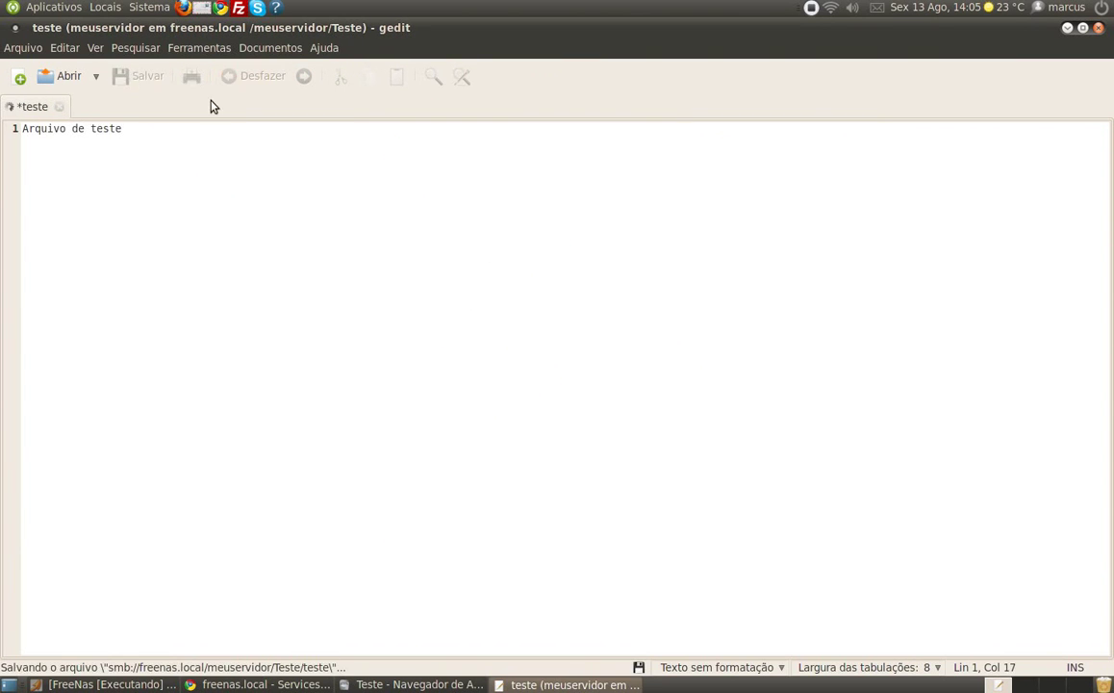
click(1098, 27)
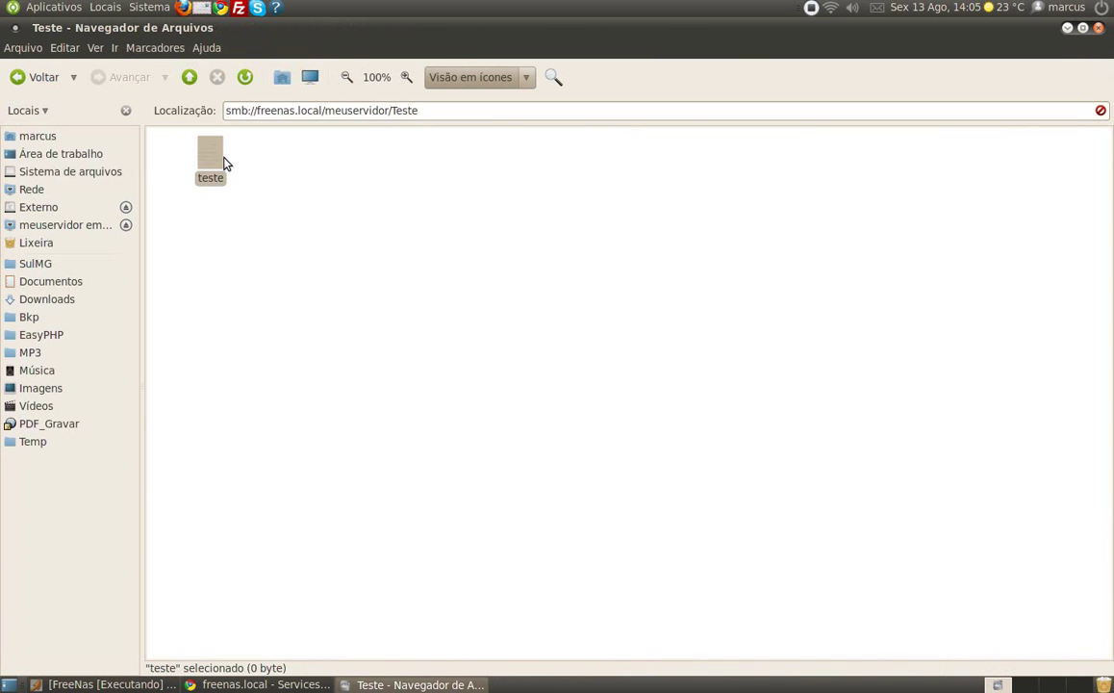
- Rename the file from teste to teste.txt in Nautilus
key(F2)
key(End)
text(.txt)
key(Return)
click(300, 183)
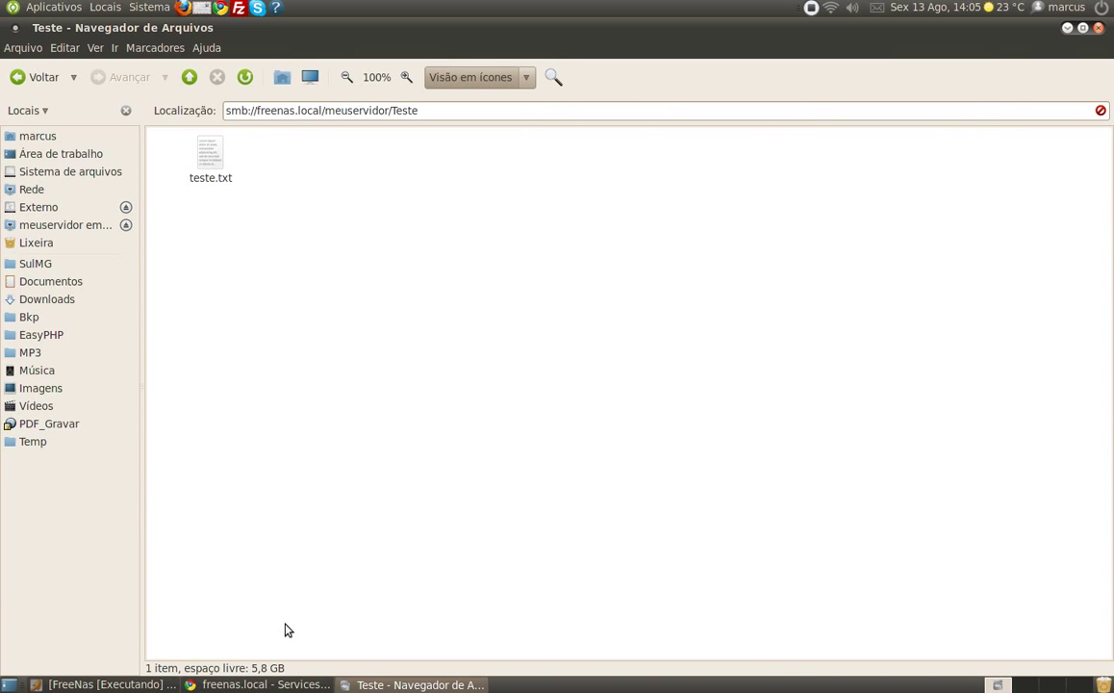
- Bring the FreeNas [Executando] VirtualBox console window to the front
click(111, 684)
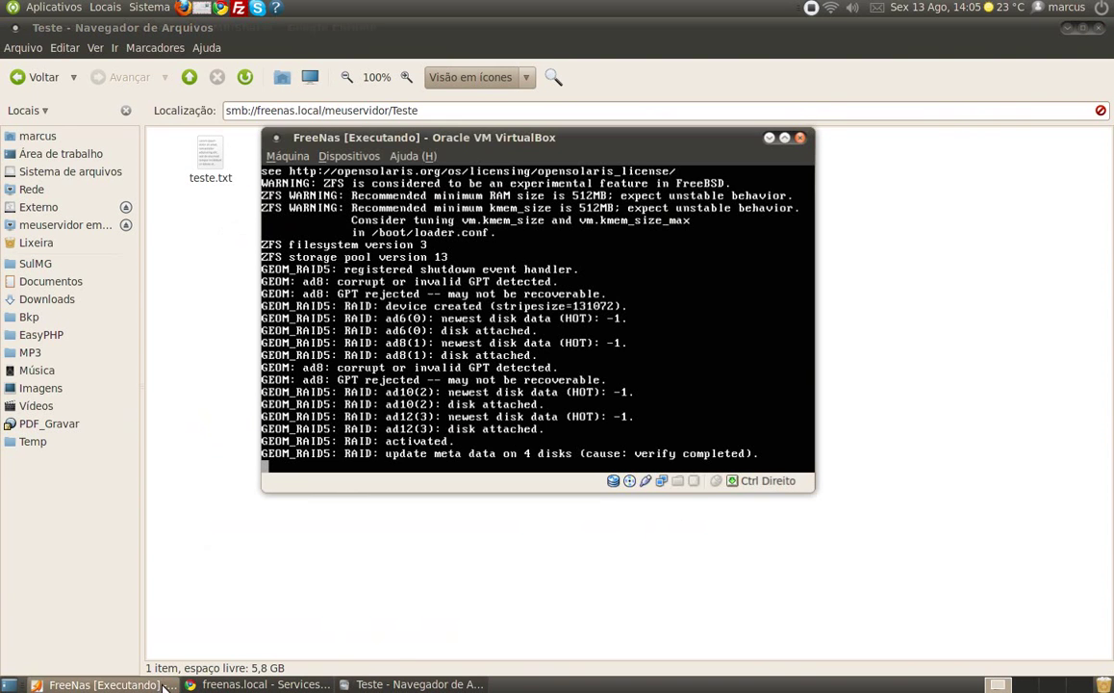